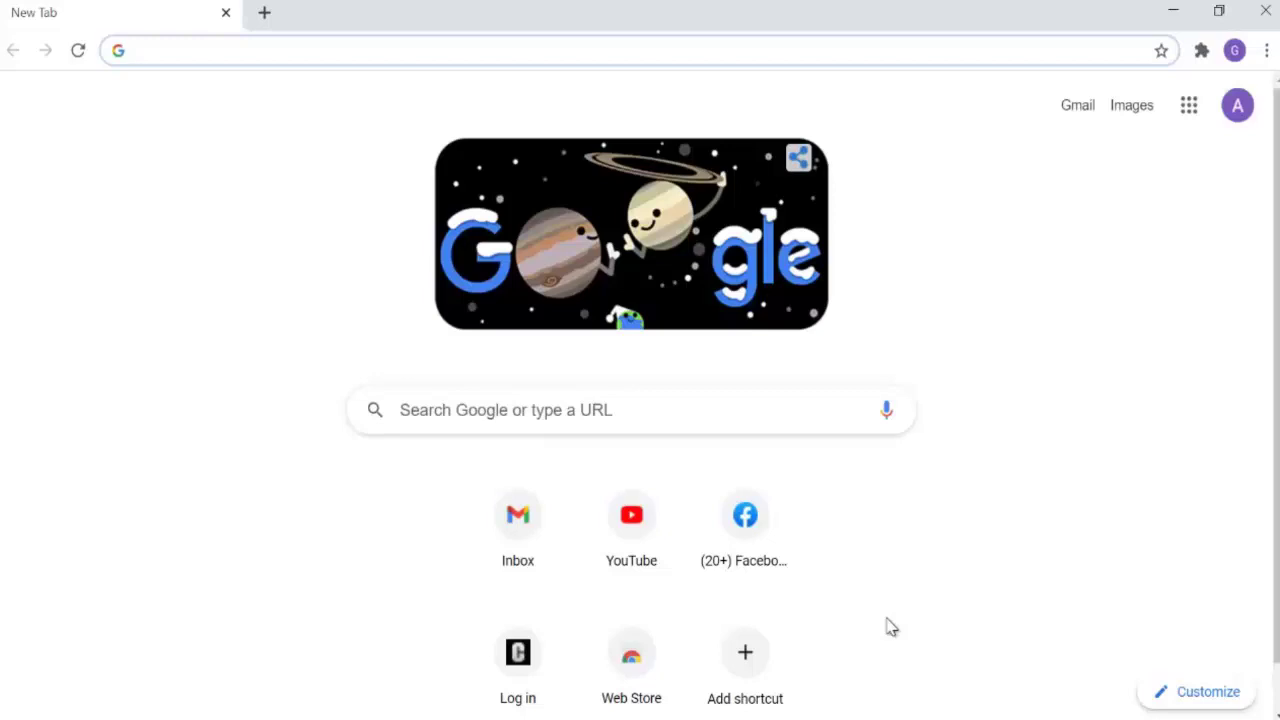
Step: Search Google for 'call of duty' using the address-bar suggestion
text(c)
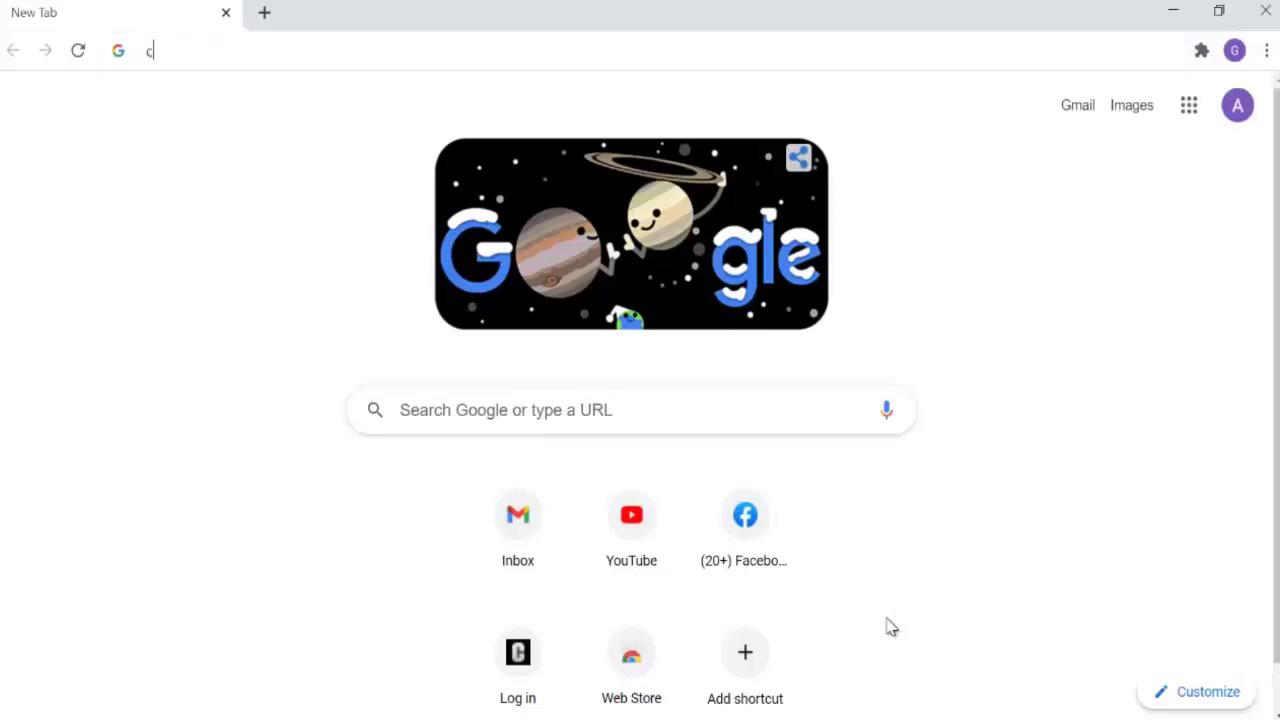
key(Down)
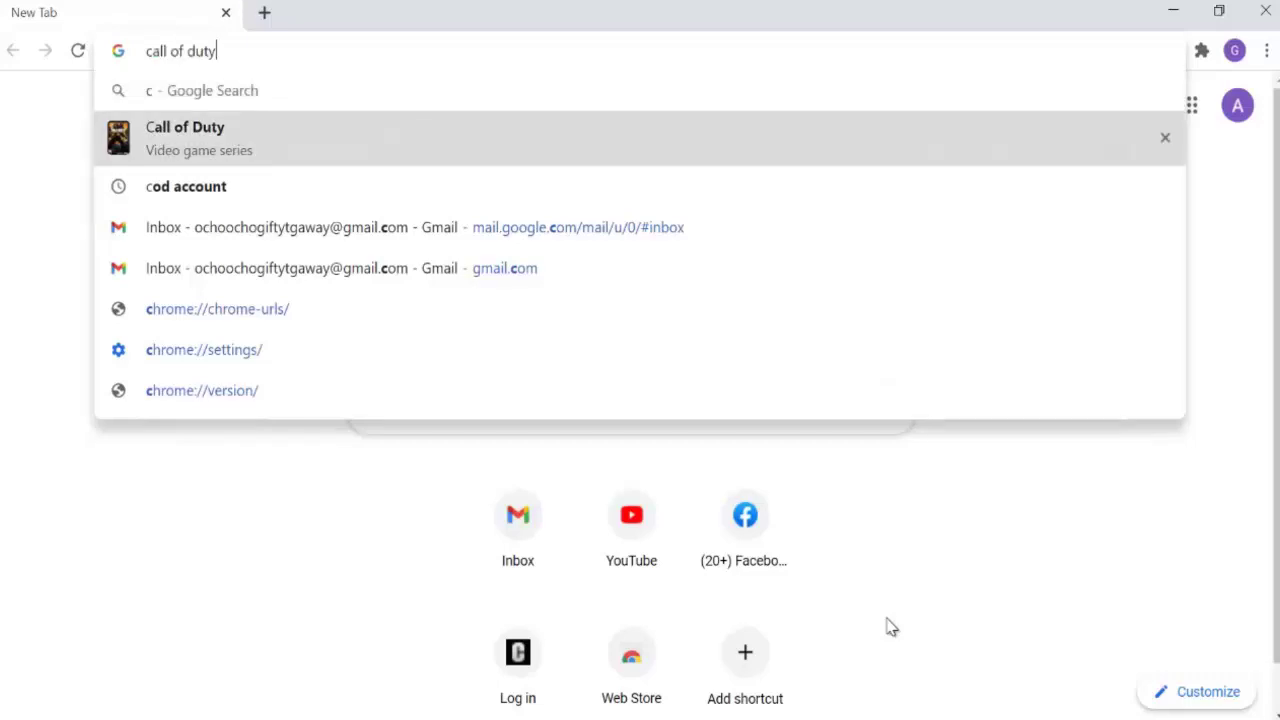
key(Return)
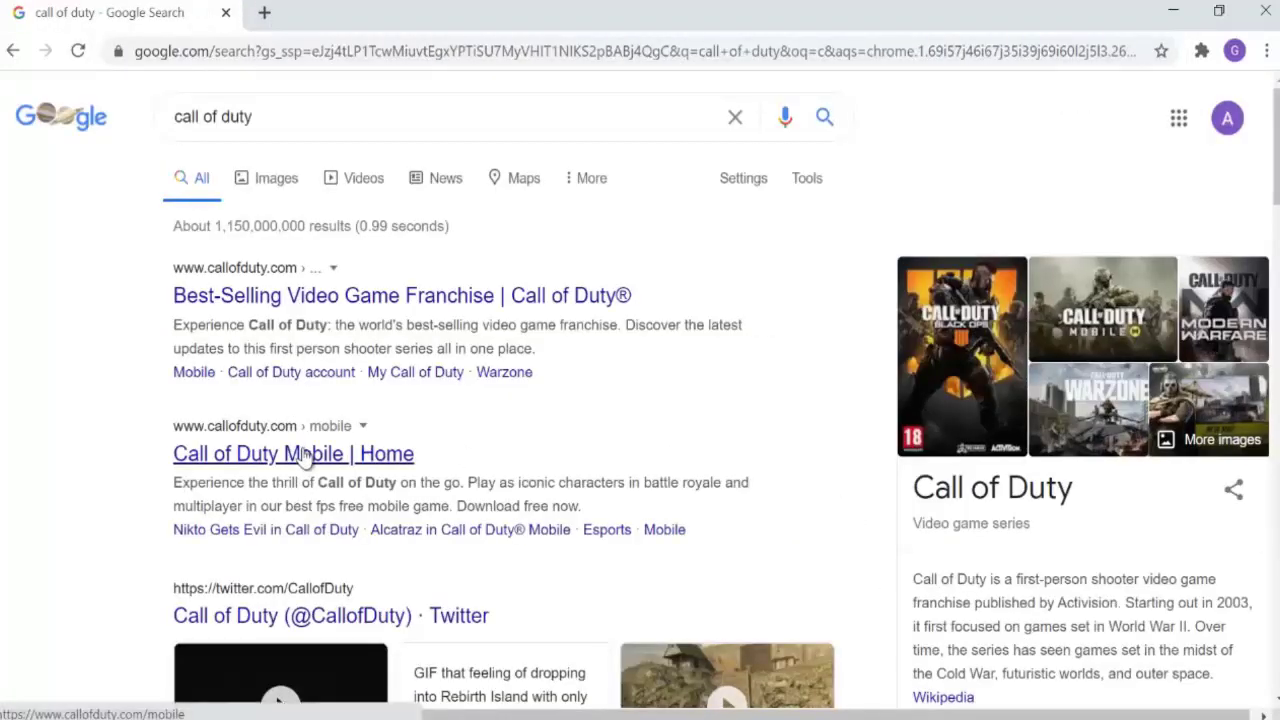
Step: Open the Call of Duty Mobile home page, browse its sections, and go to sign-in
click(304, 455)
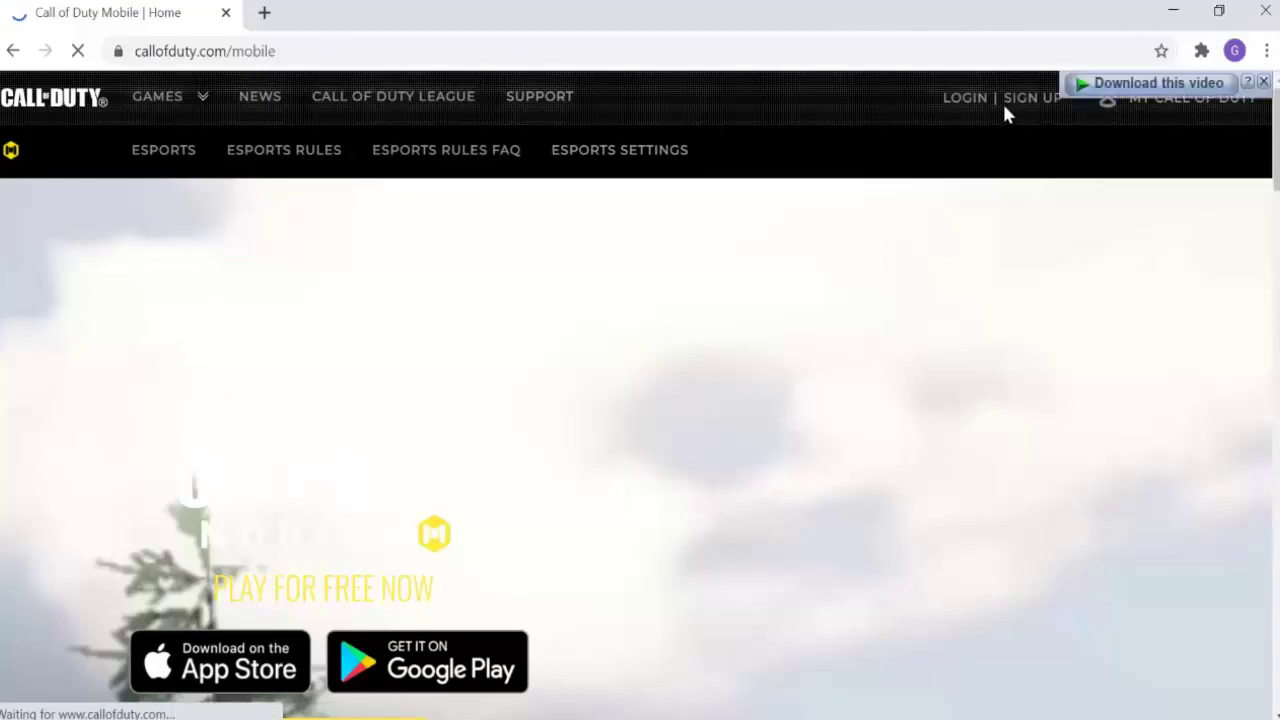
scroll(876, 250, down, 5)
scroll(882, 252, down, 10)
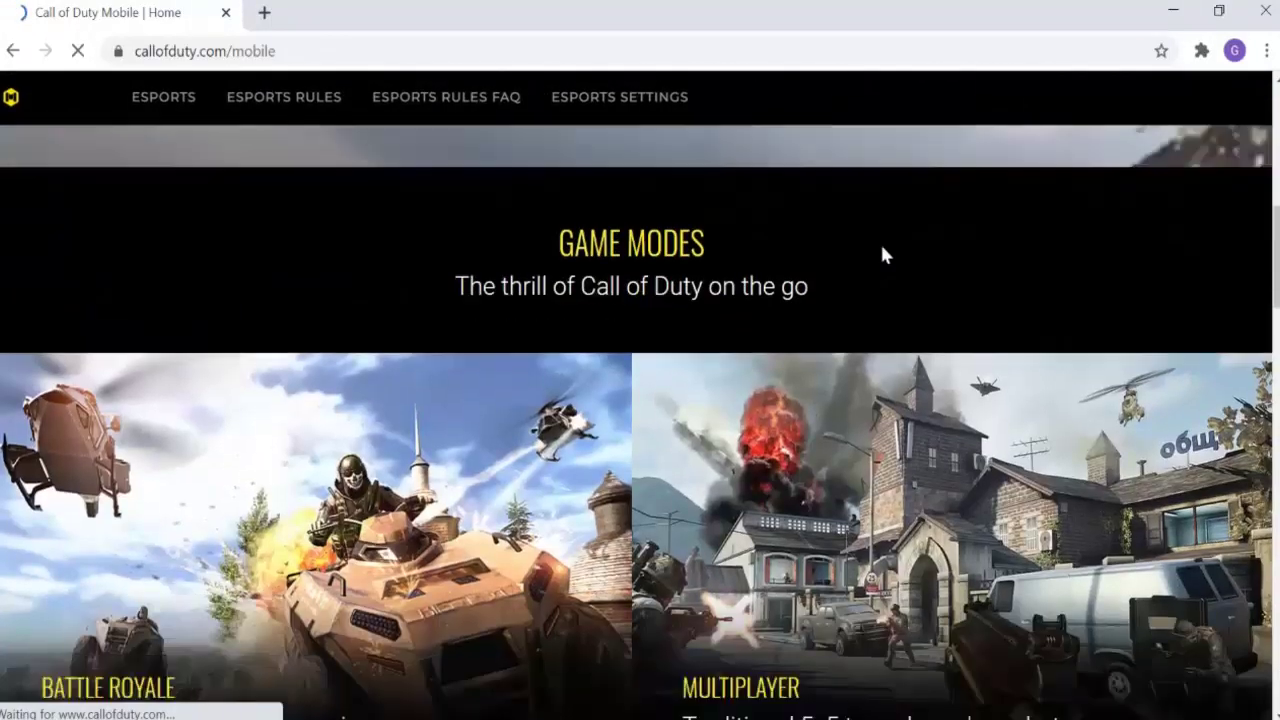
scroll(889, 280, down, 8)
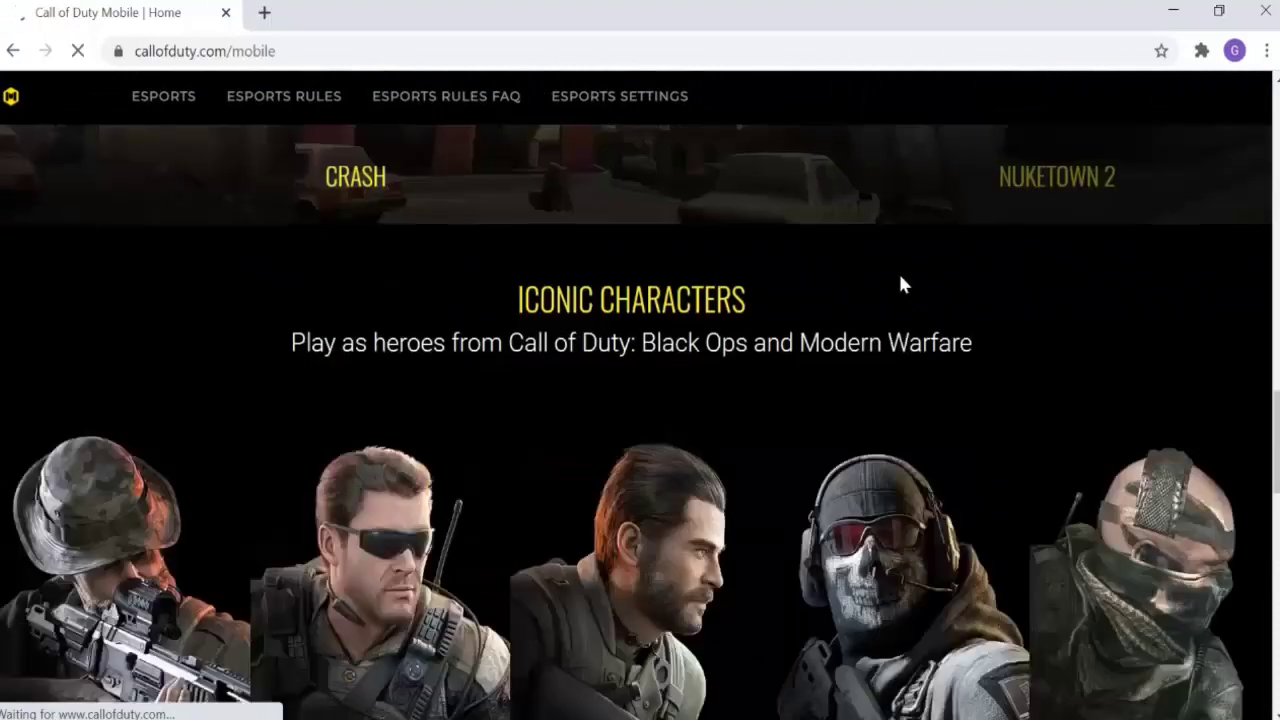
scroll(1276, 478, down, 10)
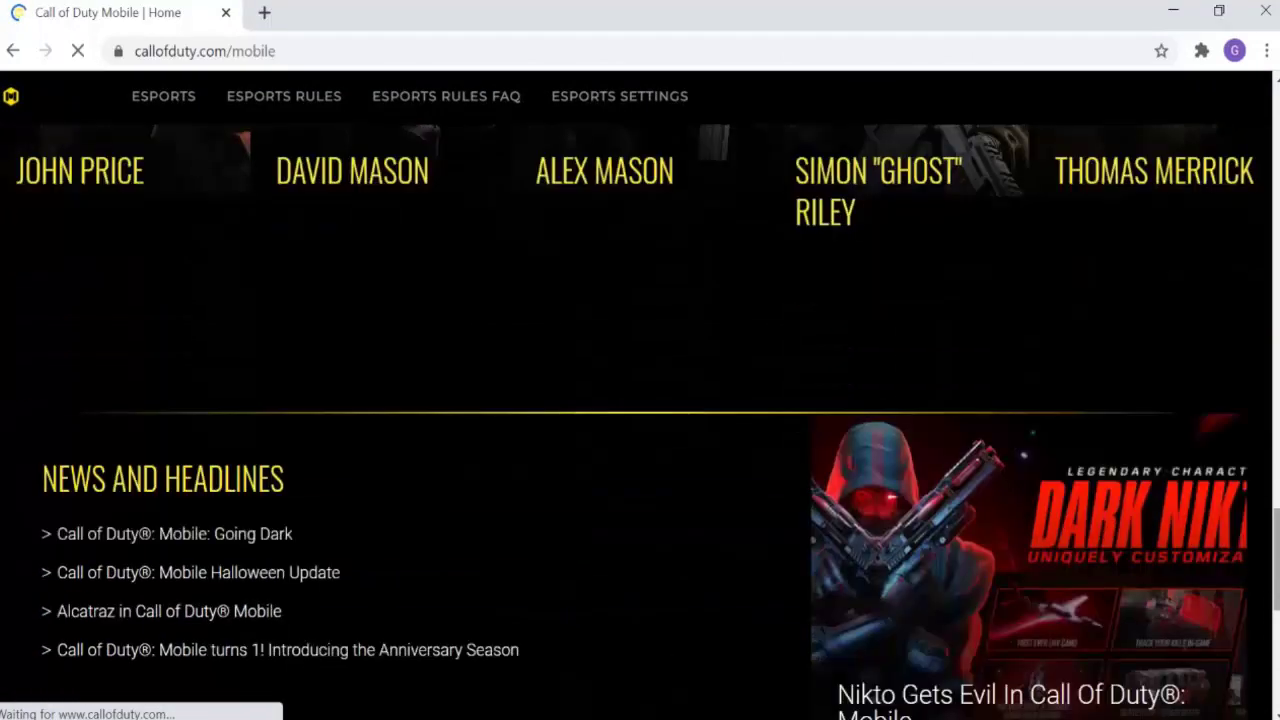
scroll(1266, 400, up, 20)
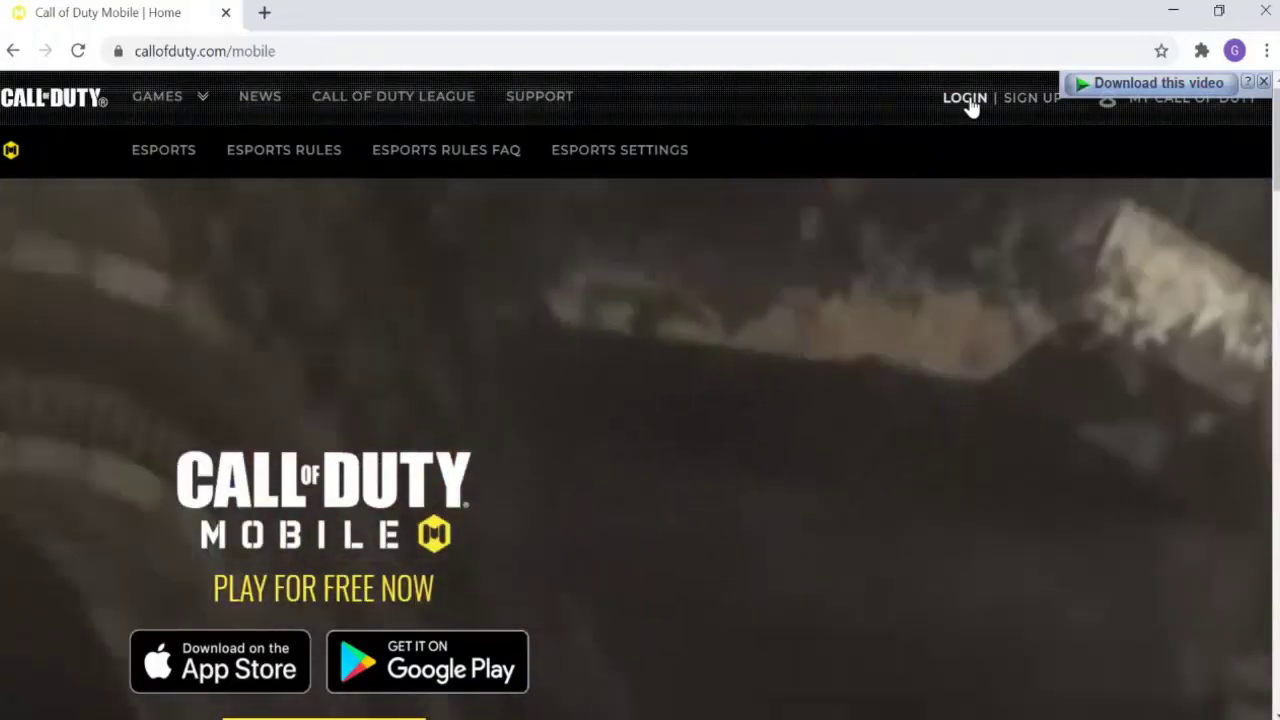
click(966, 99)
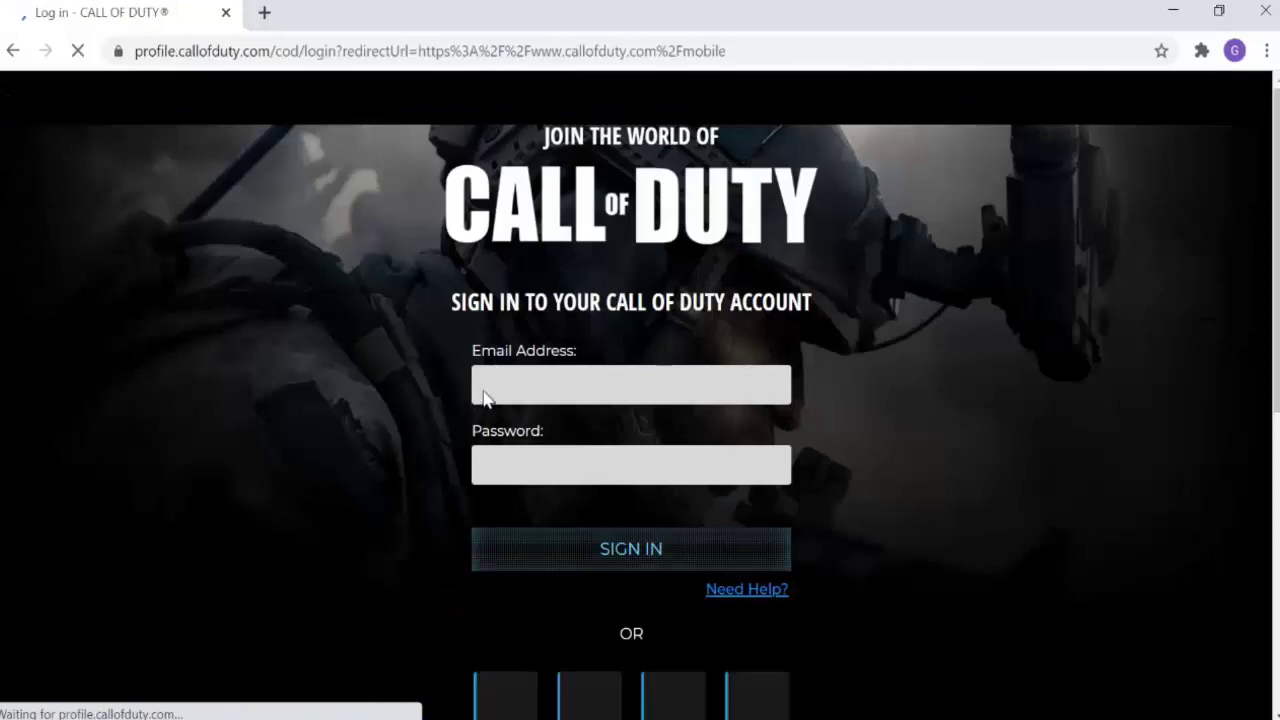
Step: Log in with the account's e-mail address and the pasted account password
click(532, 441)
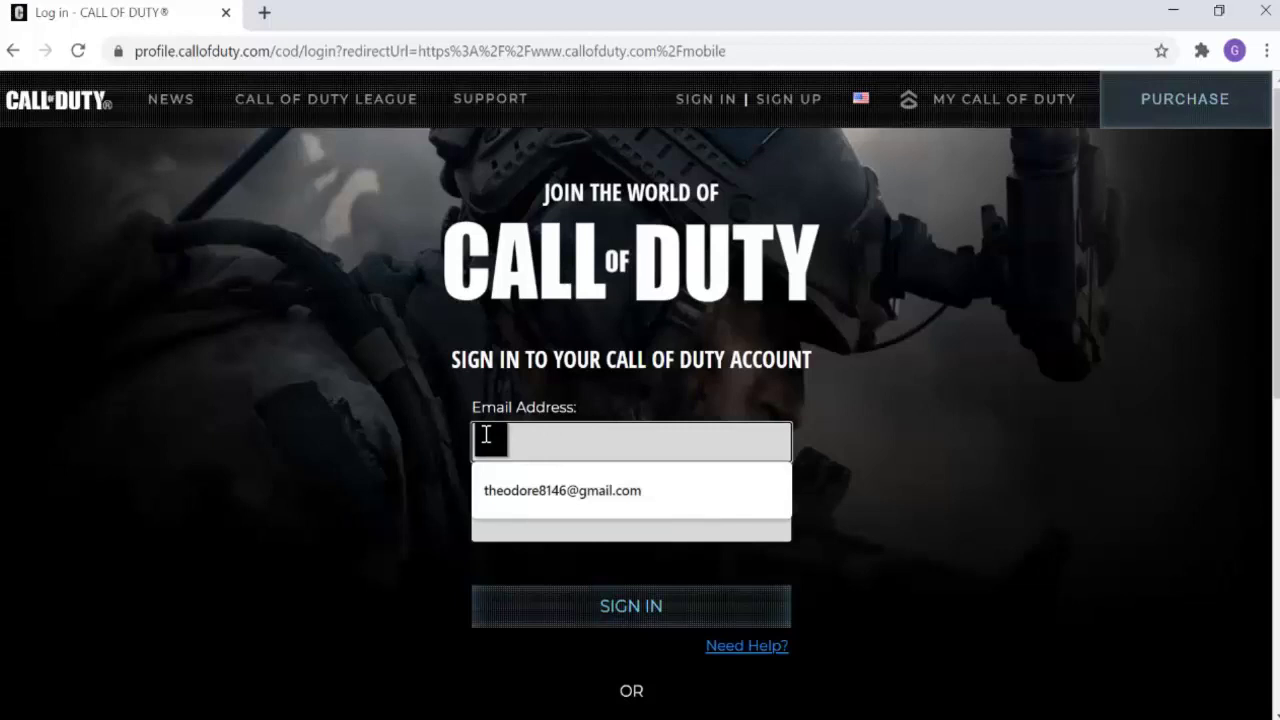
key(Escape)
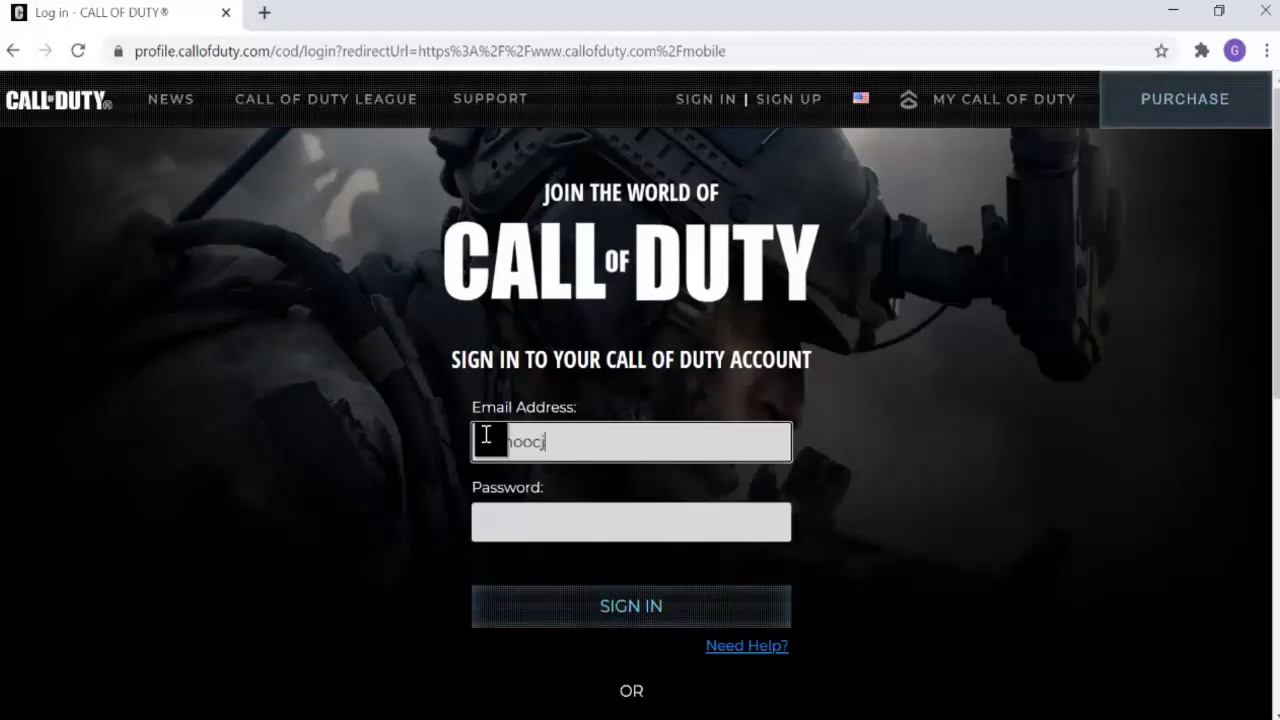
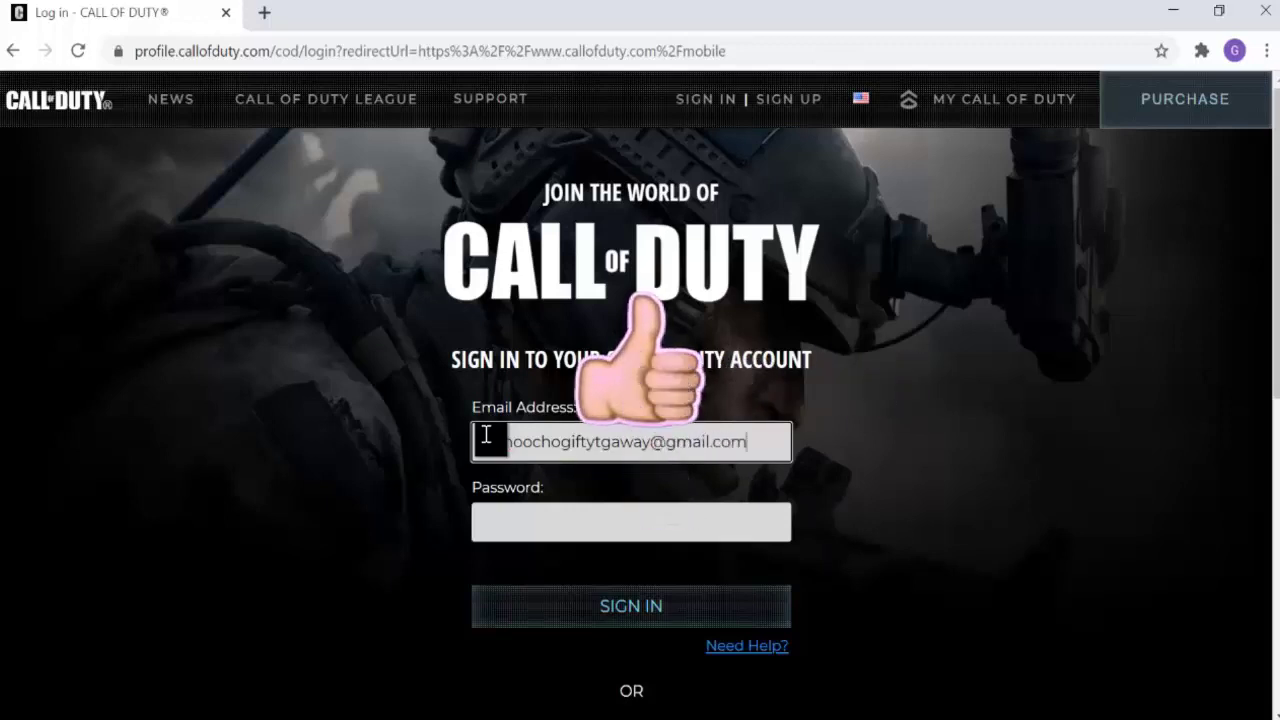
key(Tab)
key(ctrl+v)
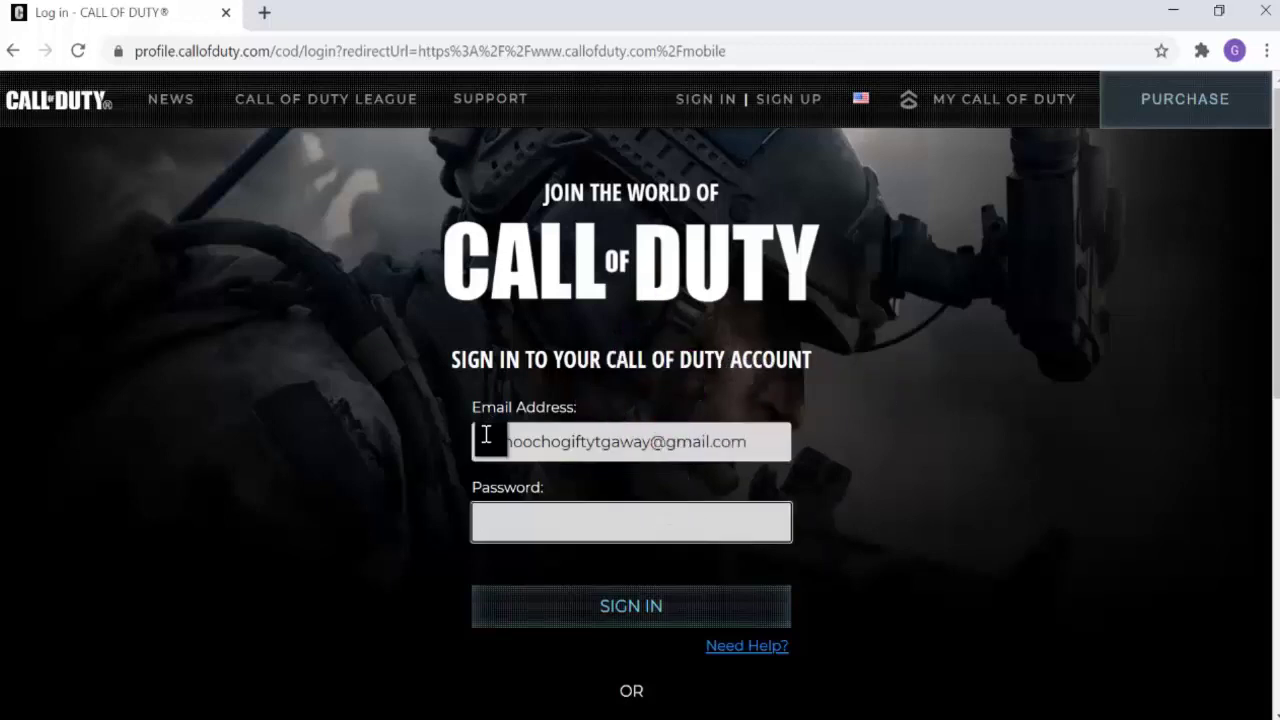
click(613, 603)
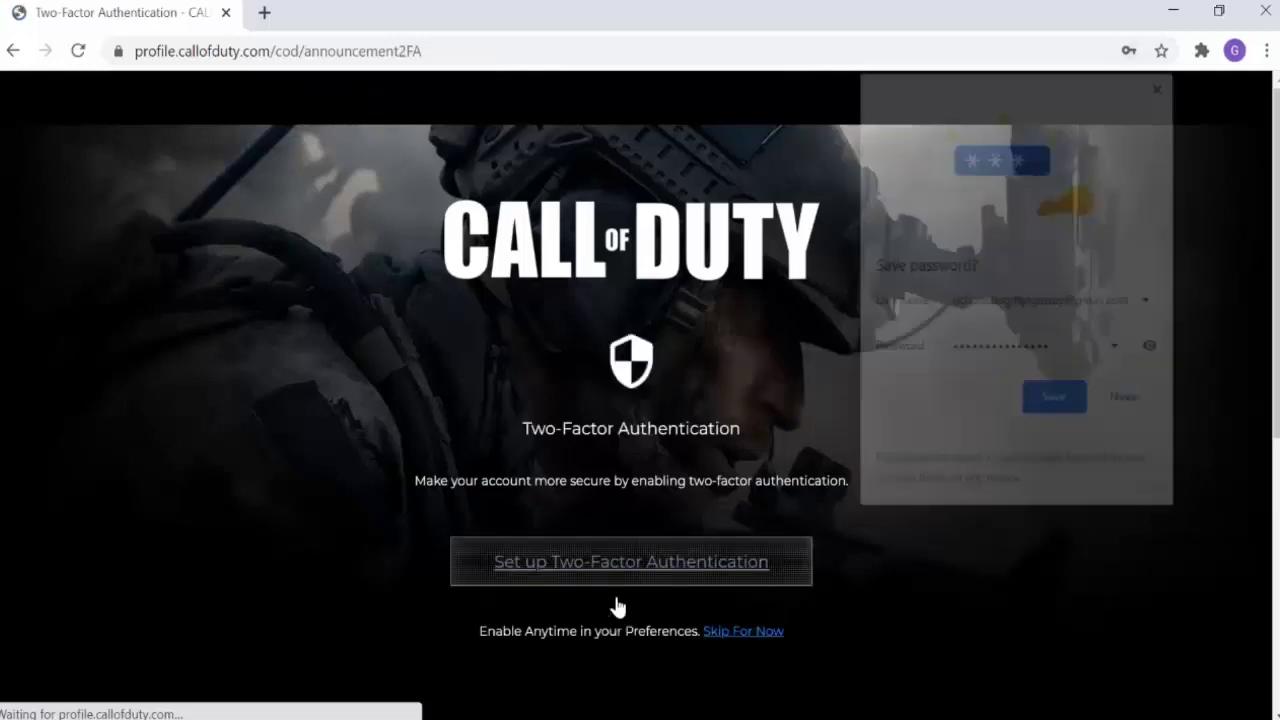
Step: Let Chrome save the password and skip two-factor authentication setup
click(1052, 401)
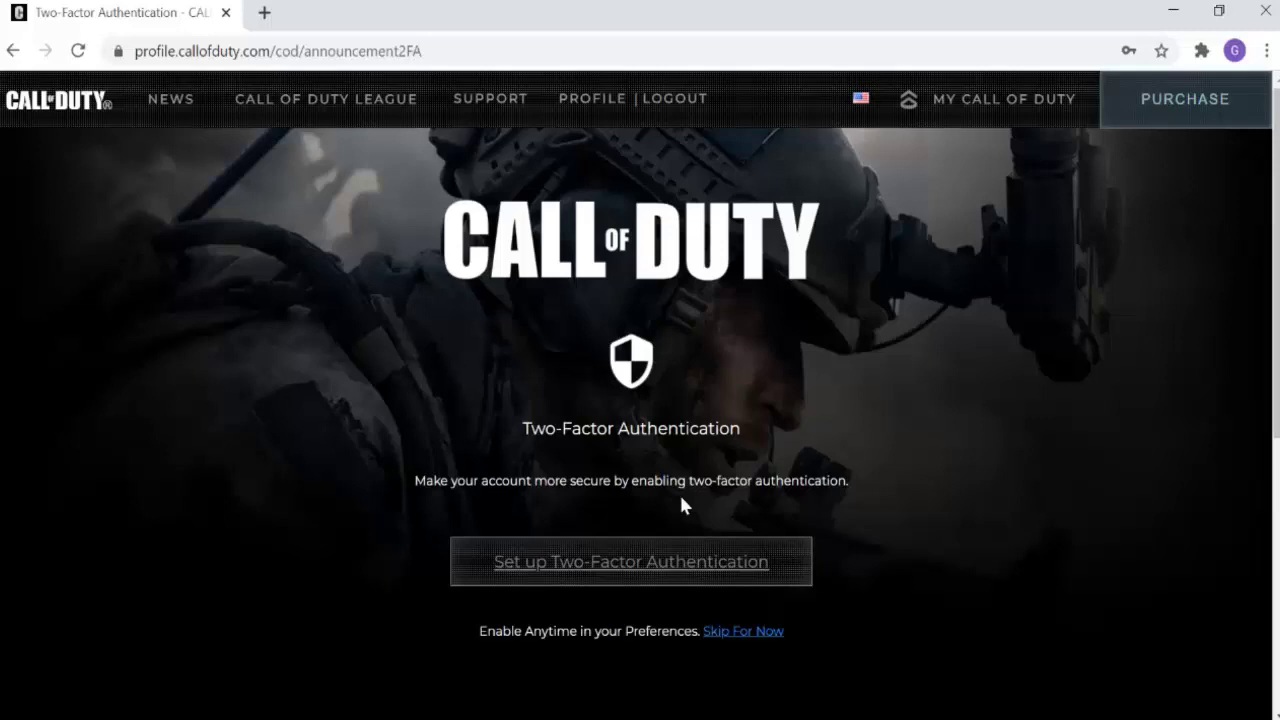
click(747, 632)
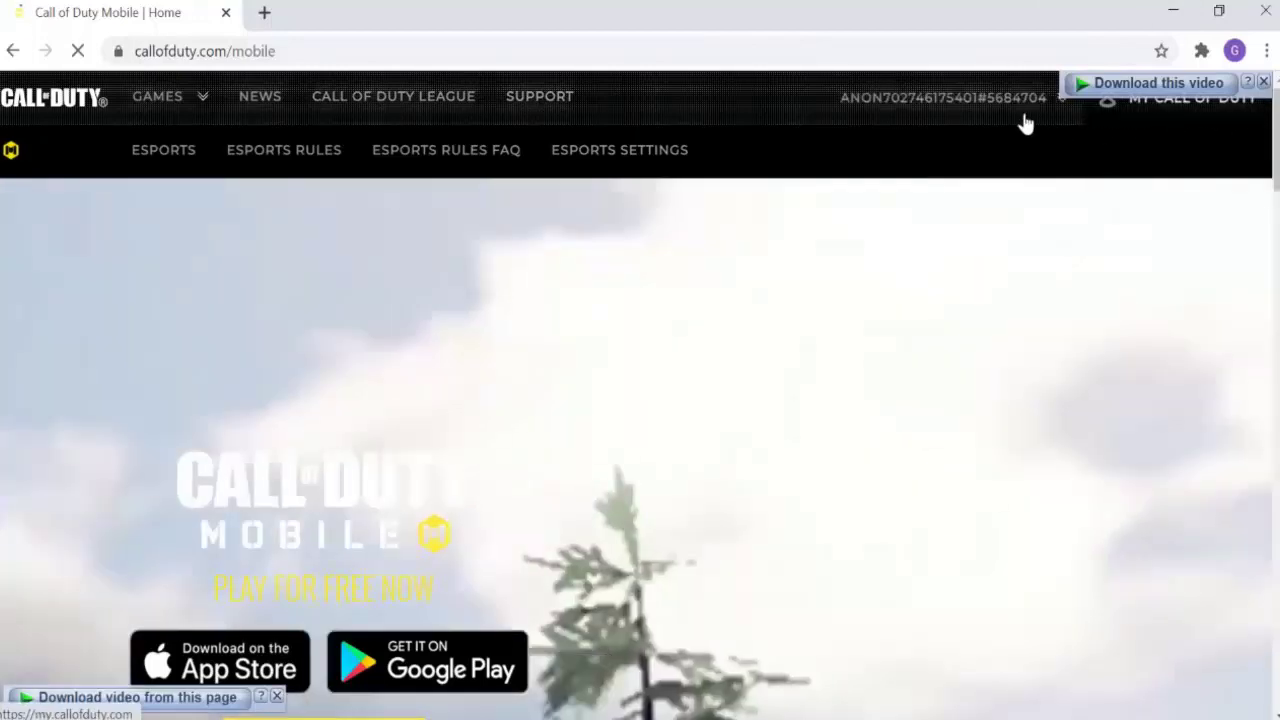
Step: Open Basic Info from the signed-in account's dropdown menu
click(920, 122)
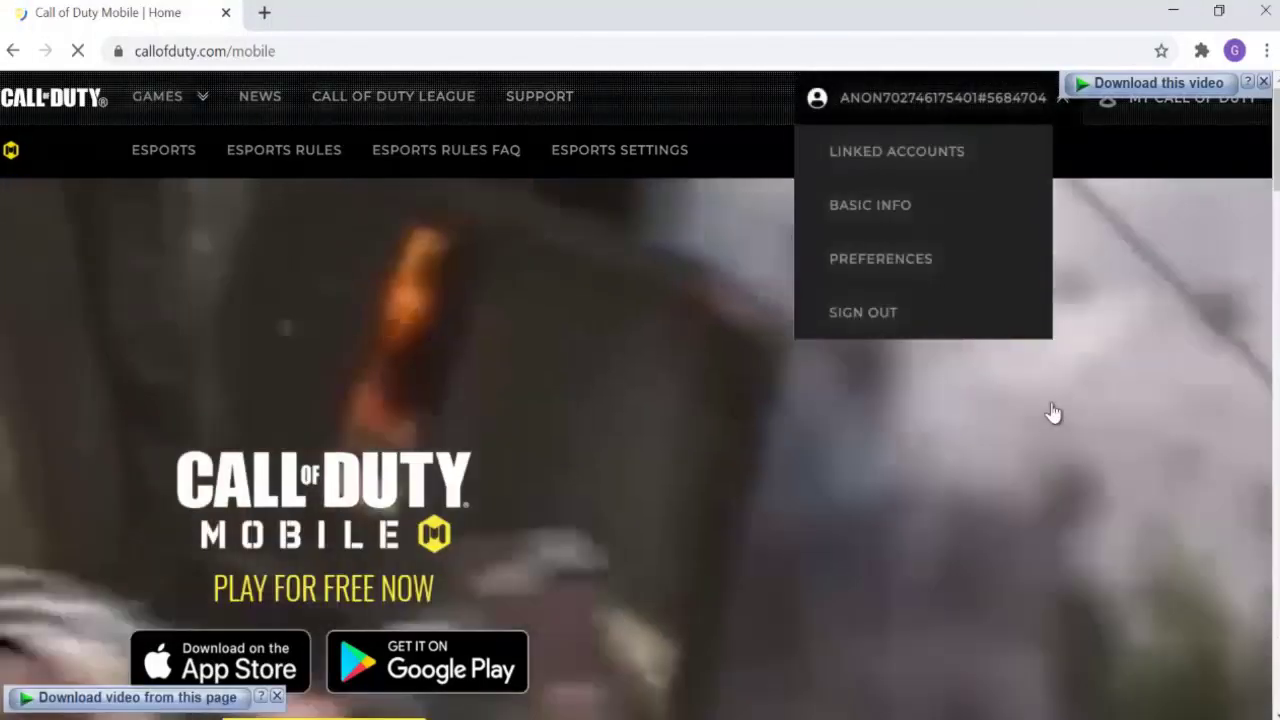
click(1132, 250)
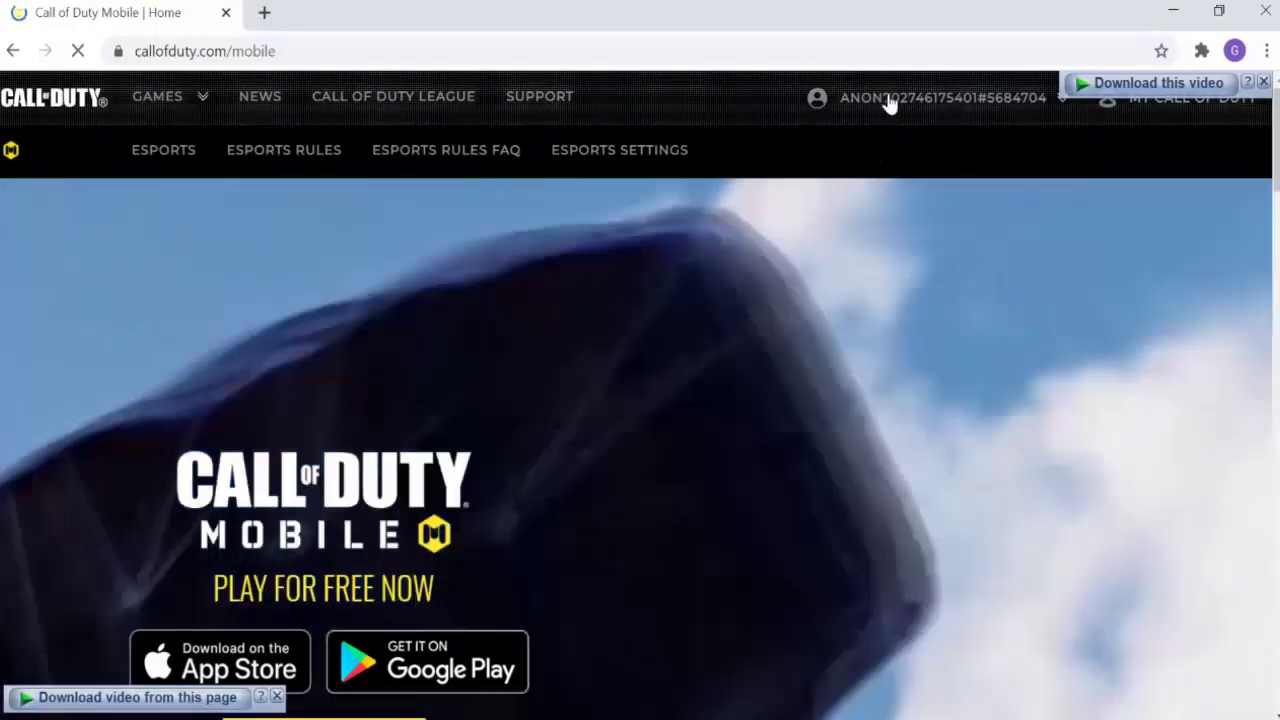
click(888, 100)
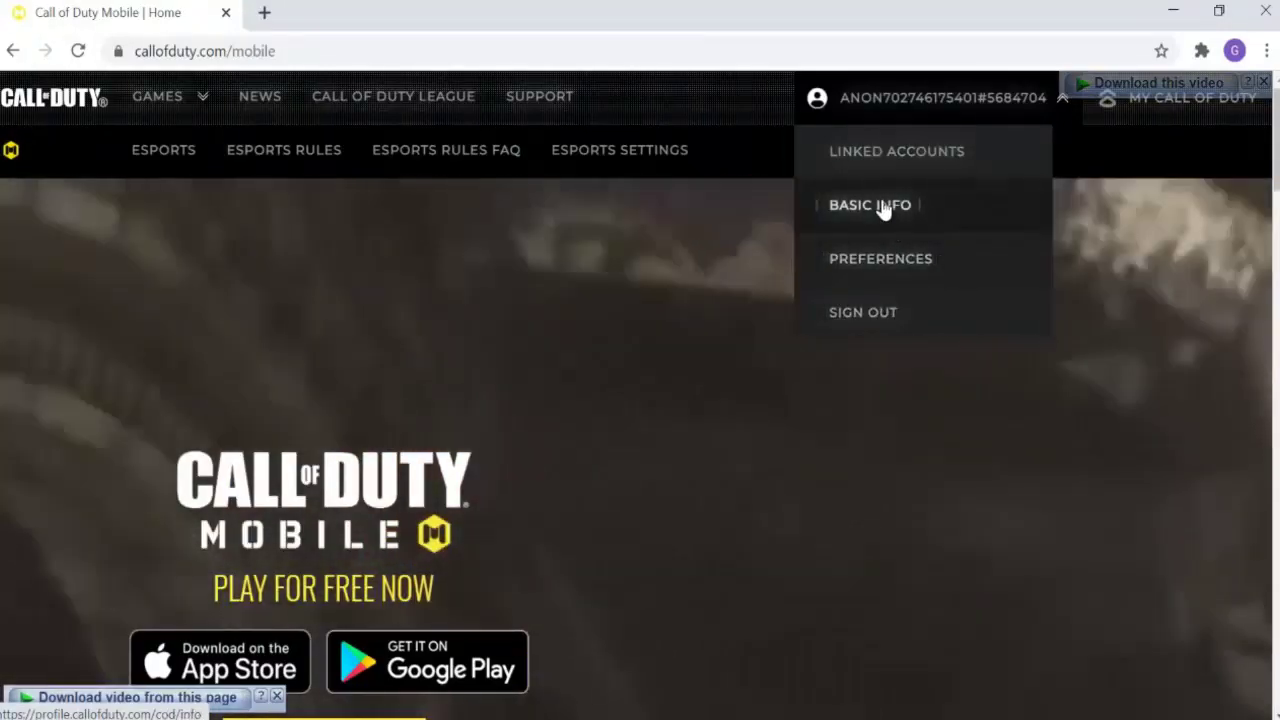
click(882, 205)
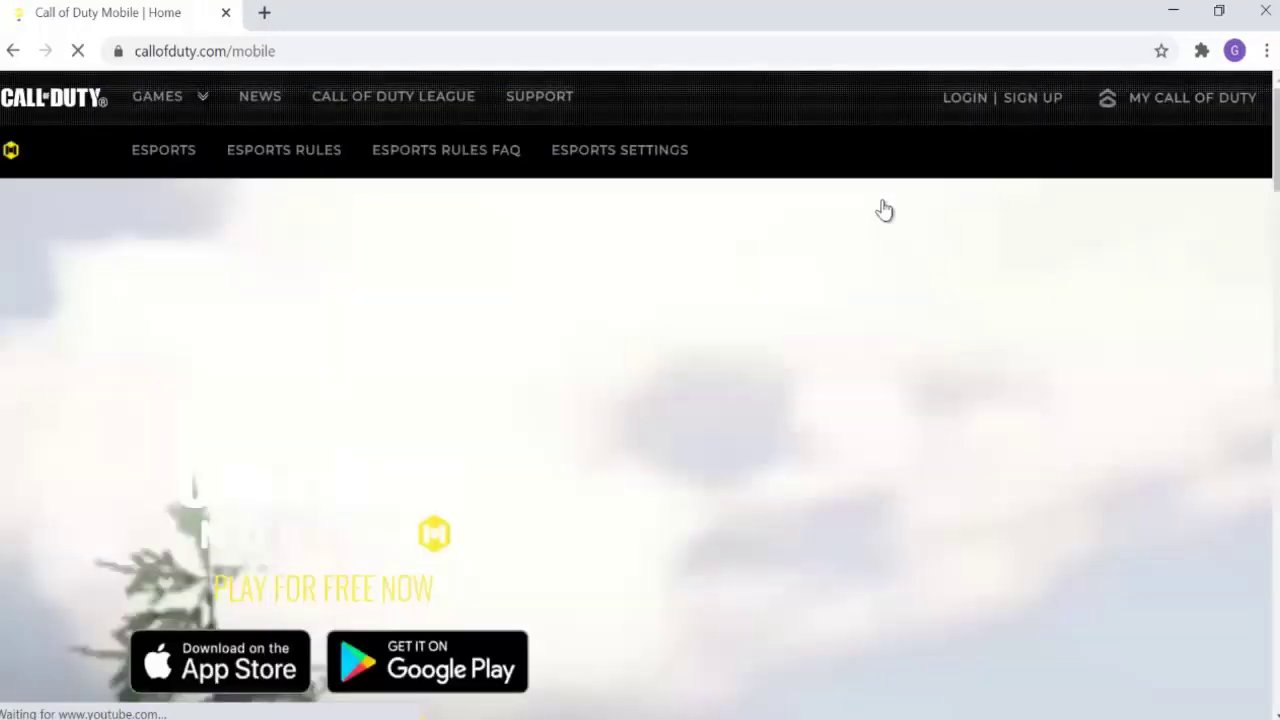
Step: Look over the account page, then reopen Basic Info from the account menu
scroll(928, 260, down, 3)
scroll(923, 274, up, 3)
scroll(922, 276, down, 5)
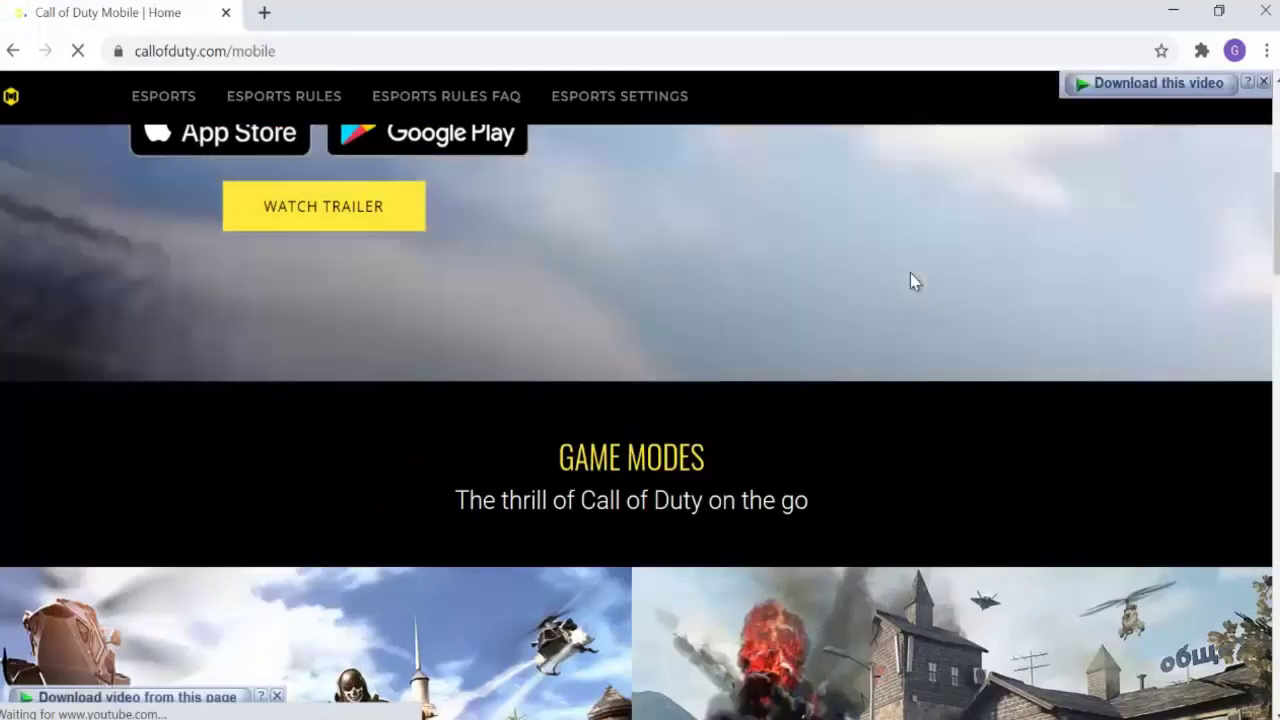
scroll(910, 272, up, 3)
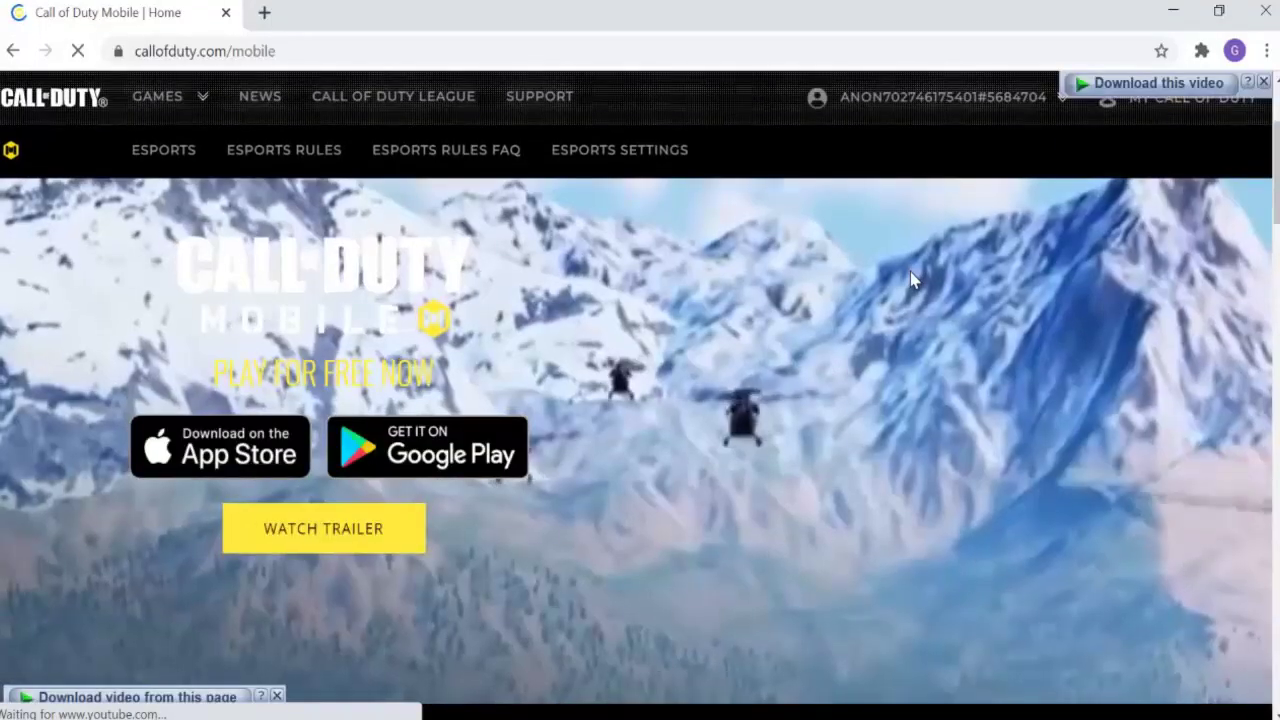
scroll(640, 400, down, 15)
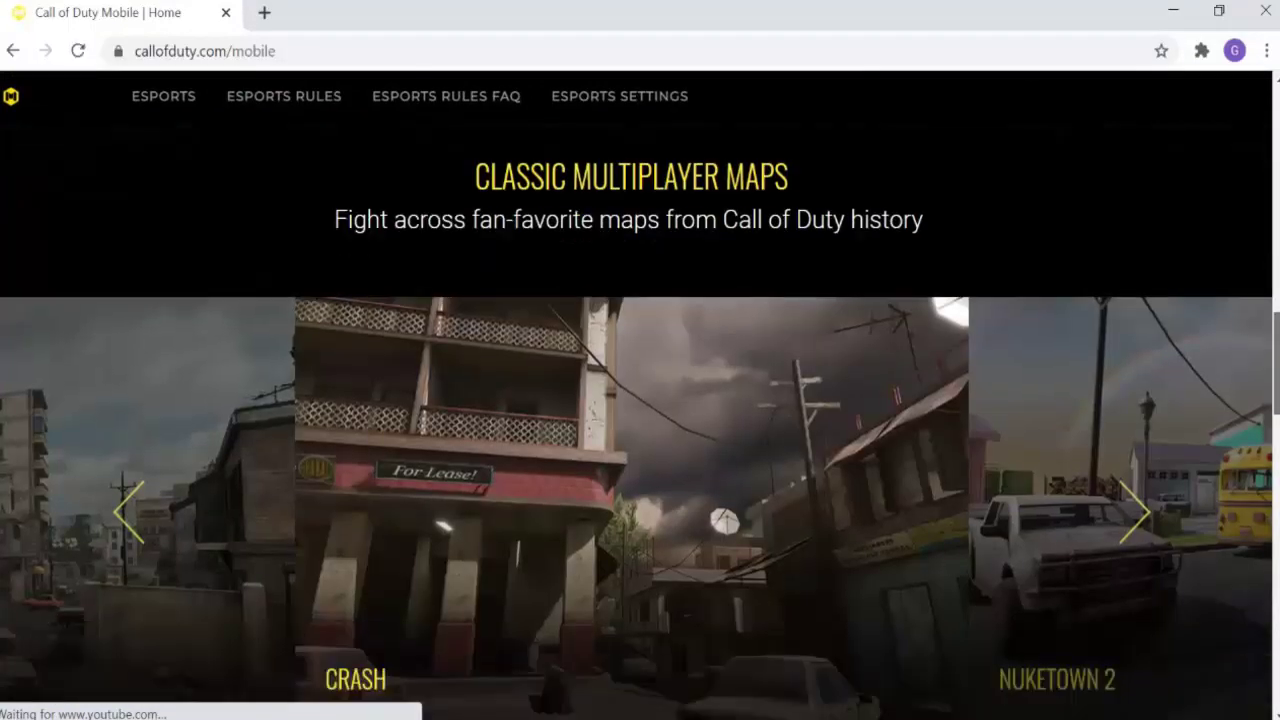
scroll(958, 448, down, 8)
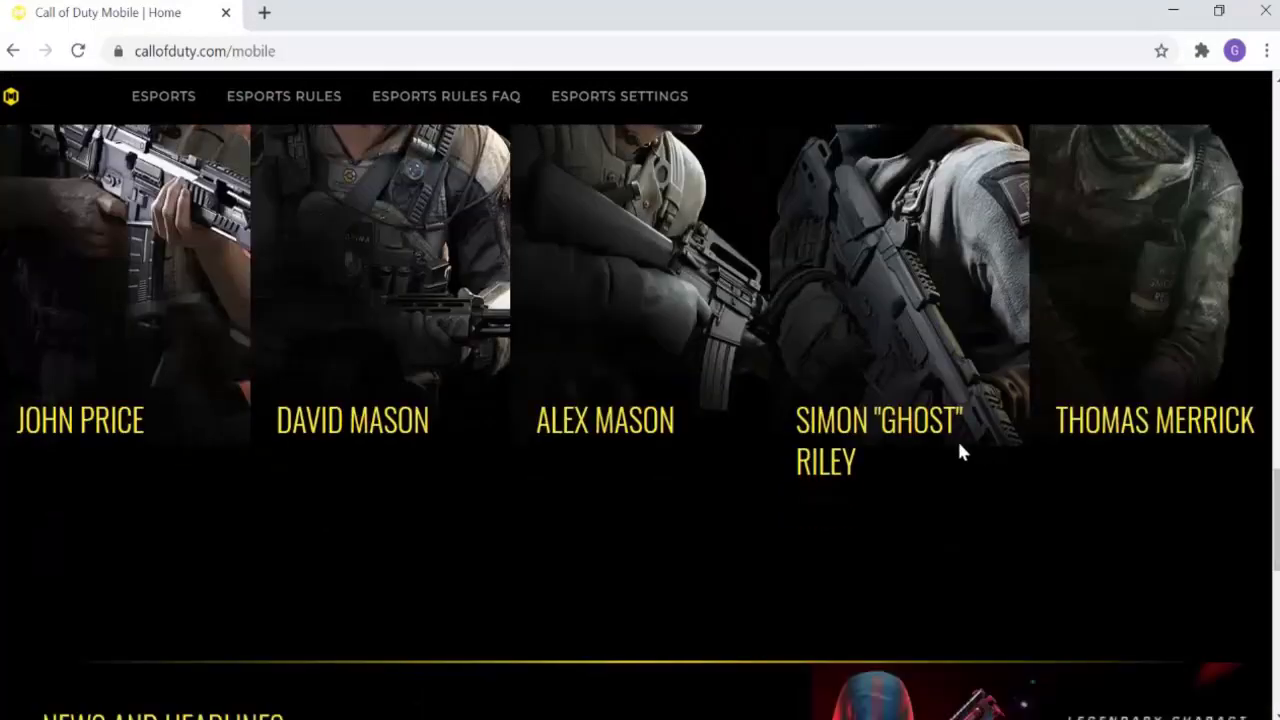
scroll(958, 452, down, 5)
scroll(963, 455, up, 10)
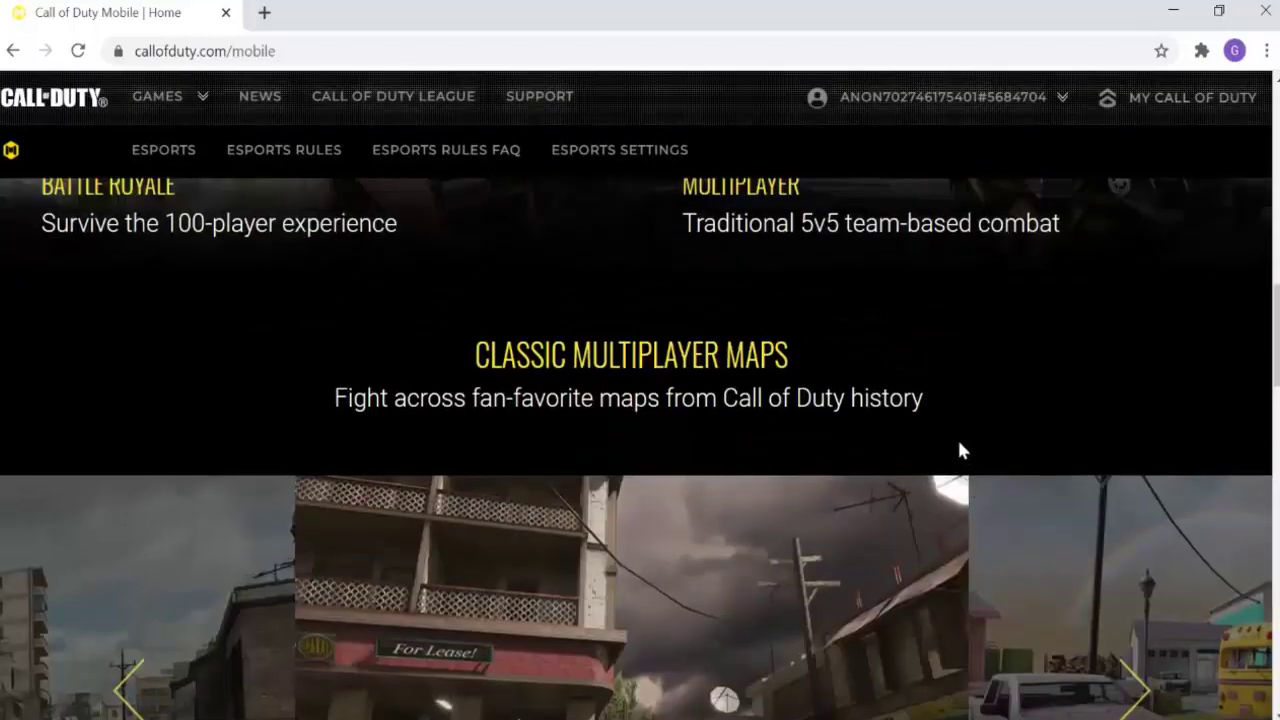
mouse_move(894, 114)
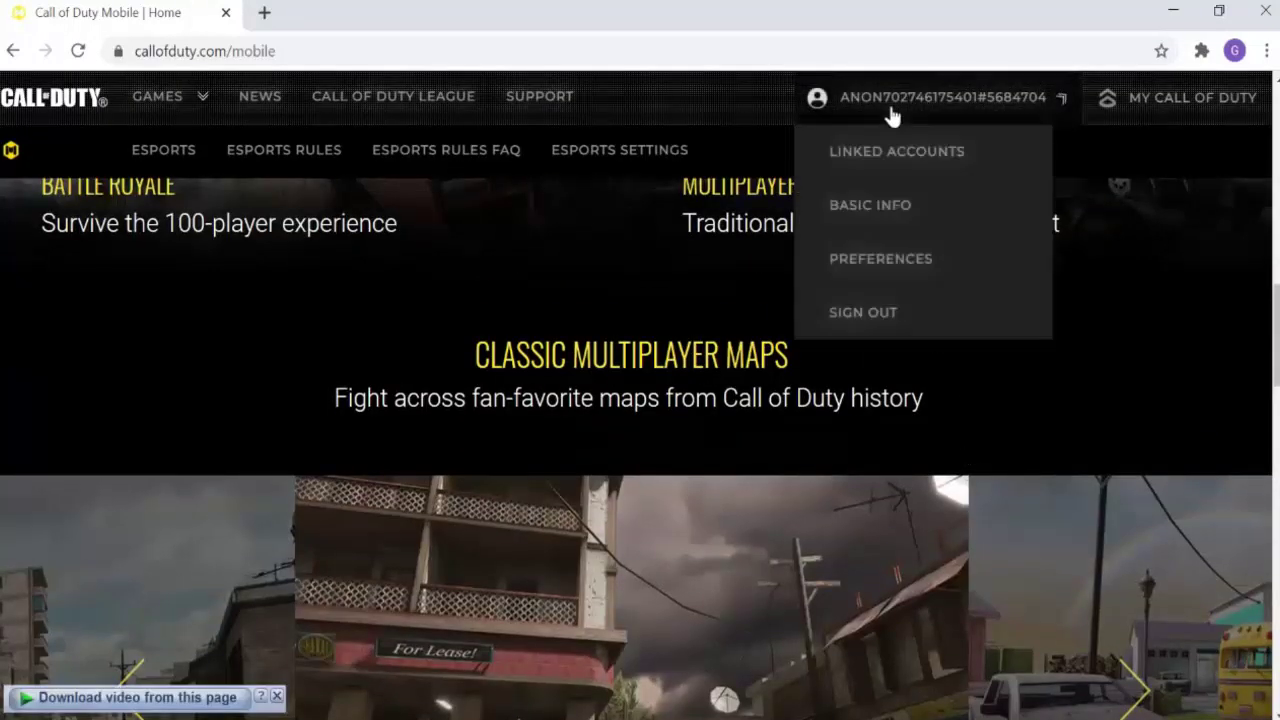
click(876, 205)
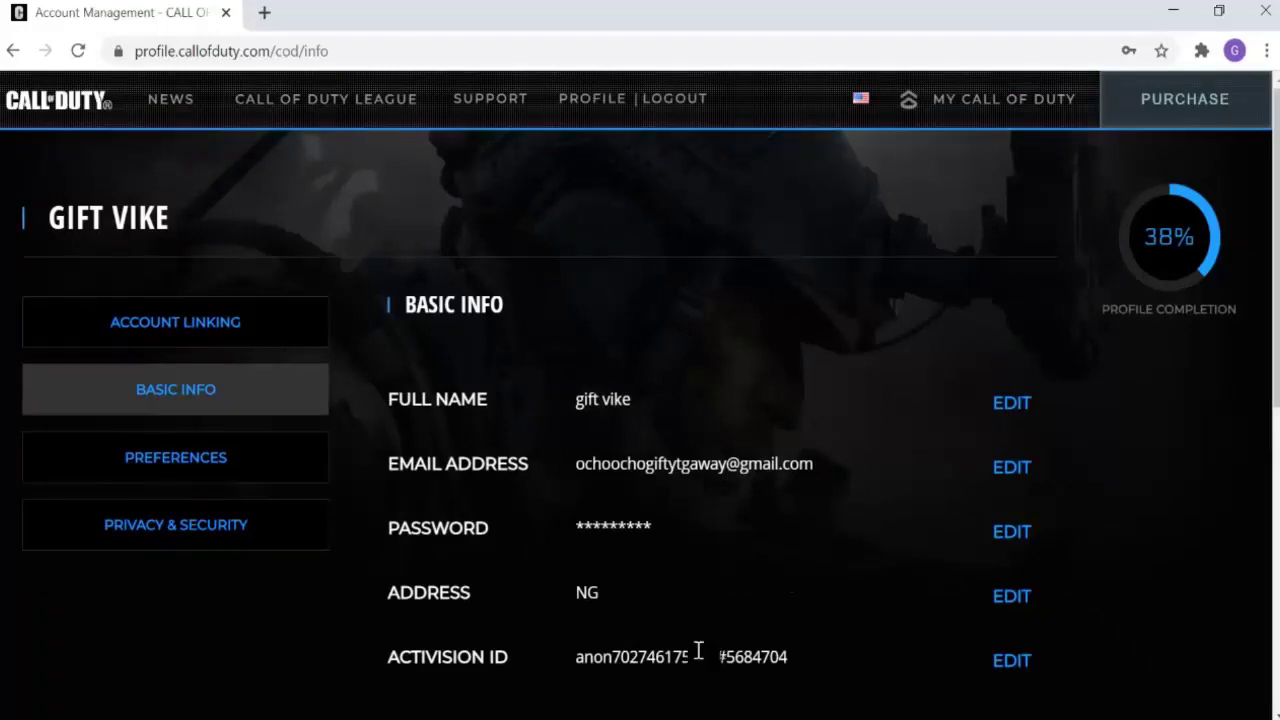
click(1025, 470)
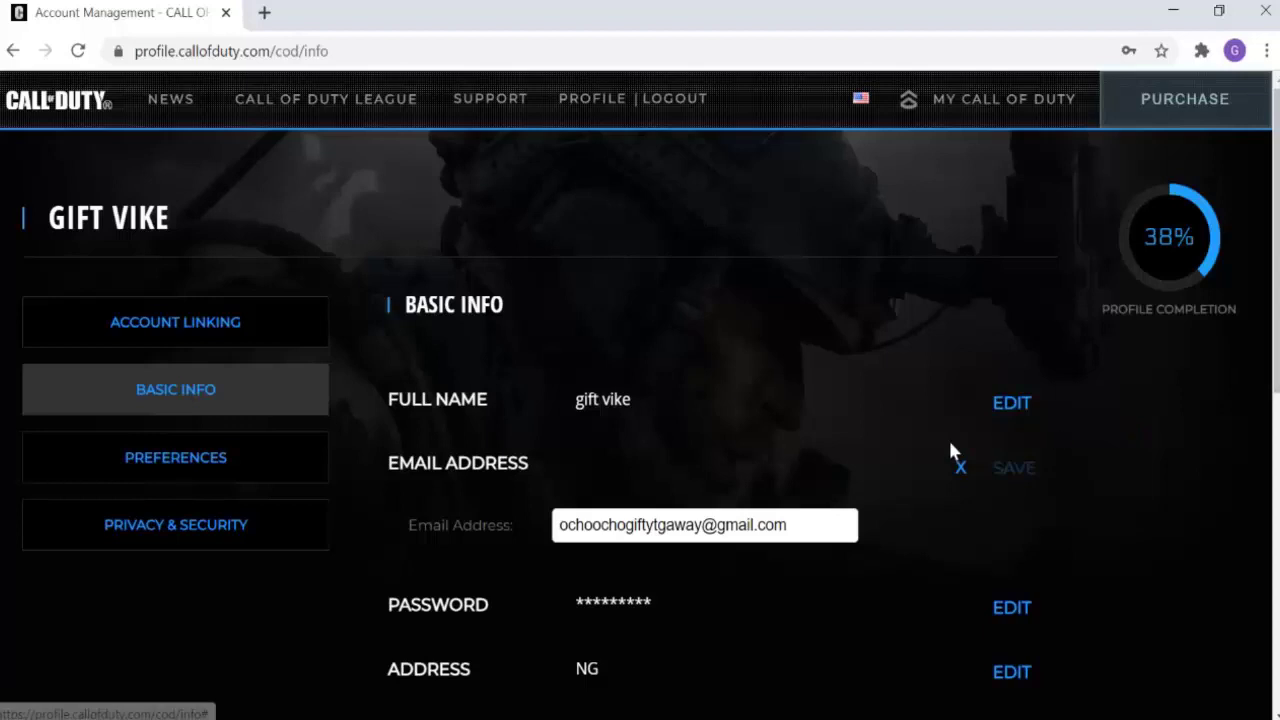
drag(700, 530, 560, 527)
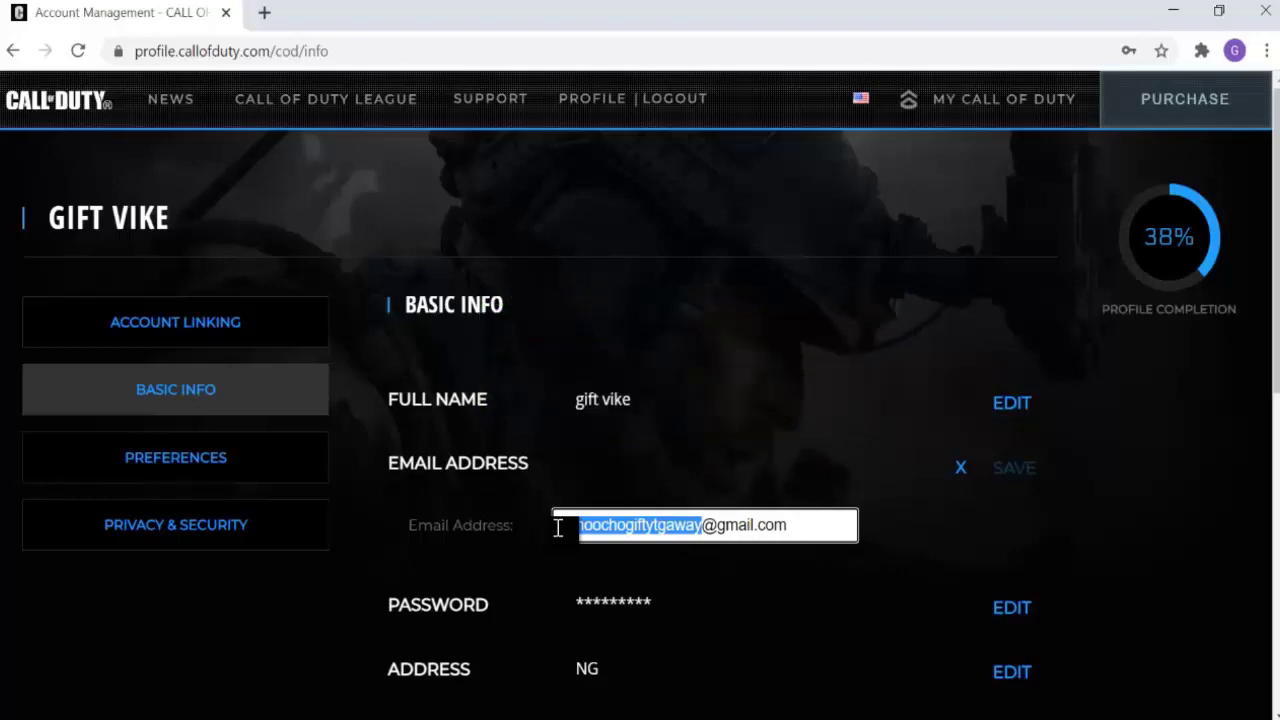
key(BackSpace)
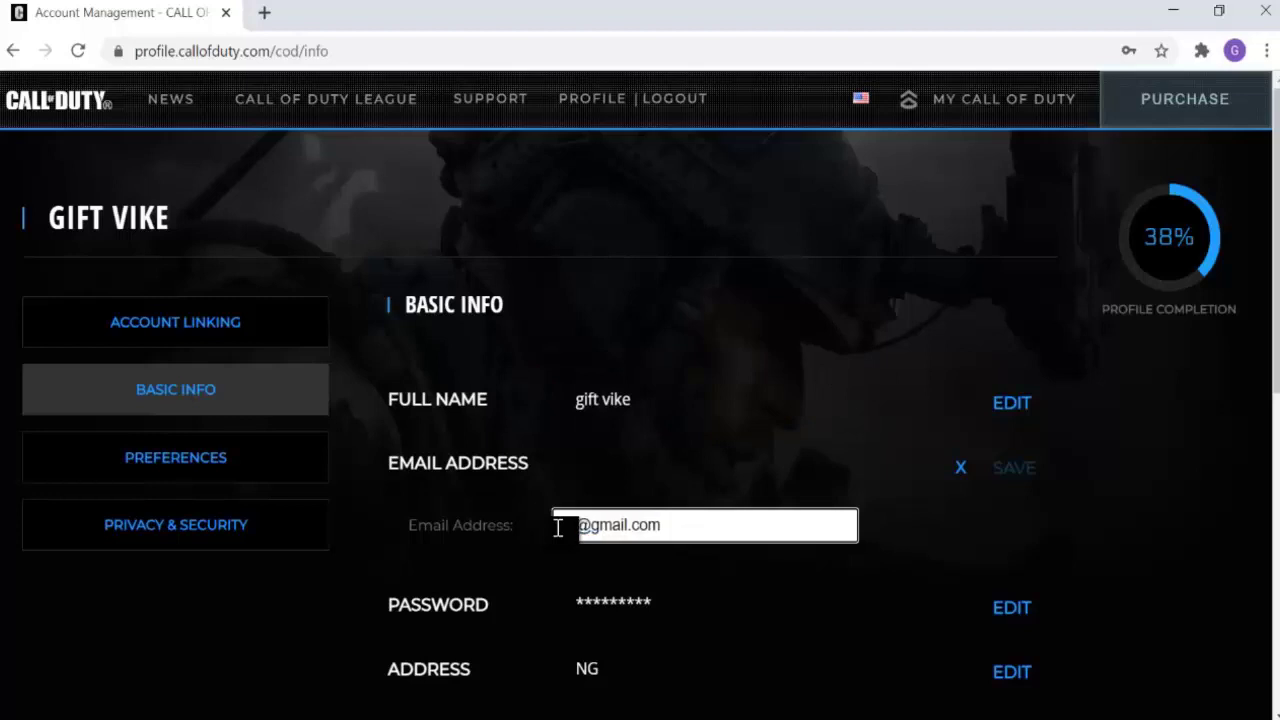
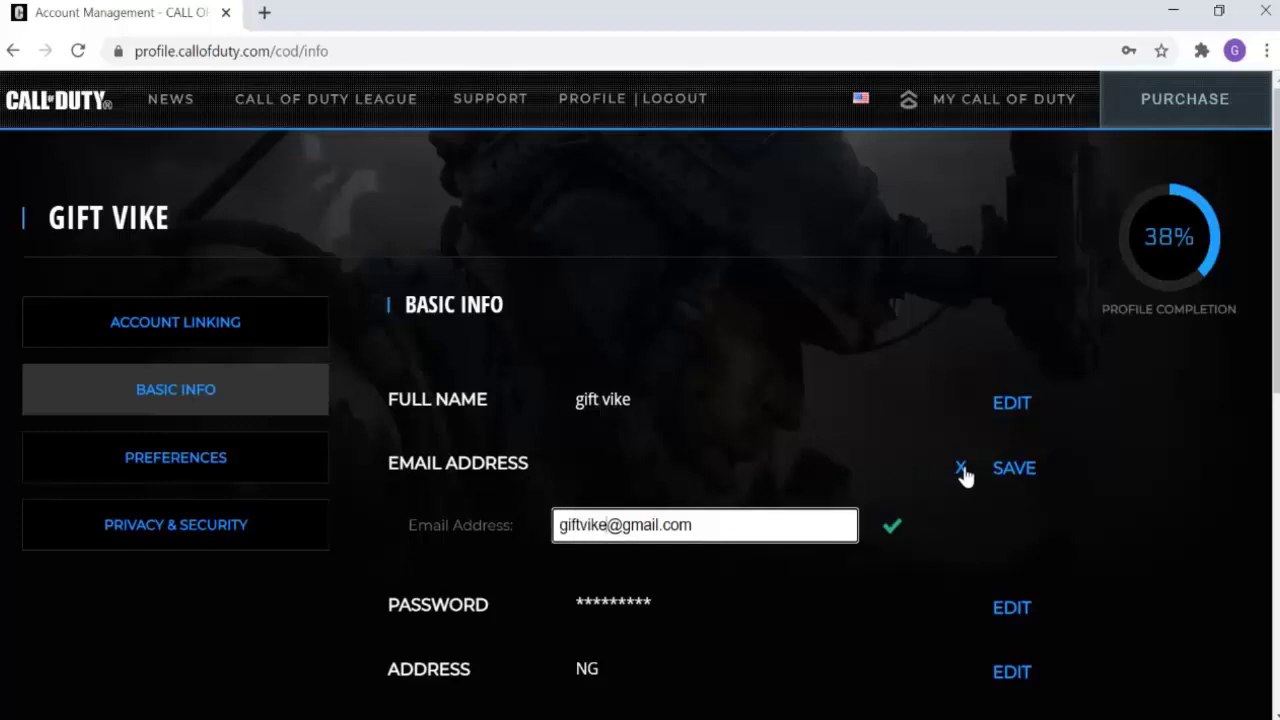
click(1020, 472)
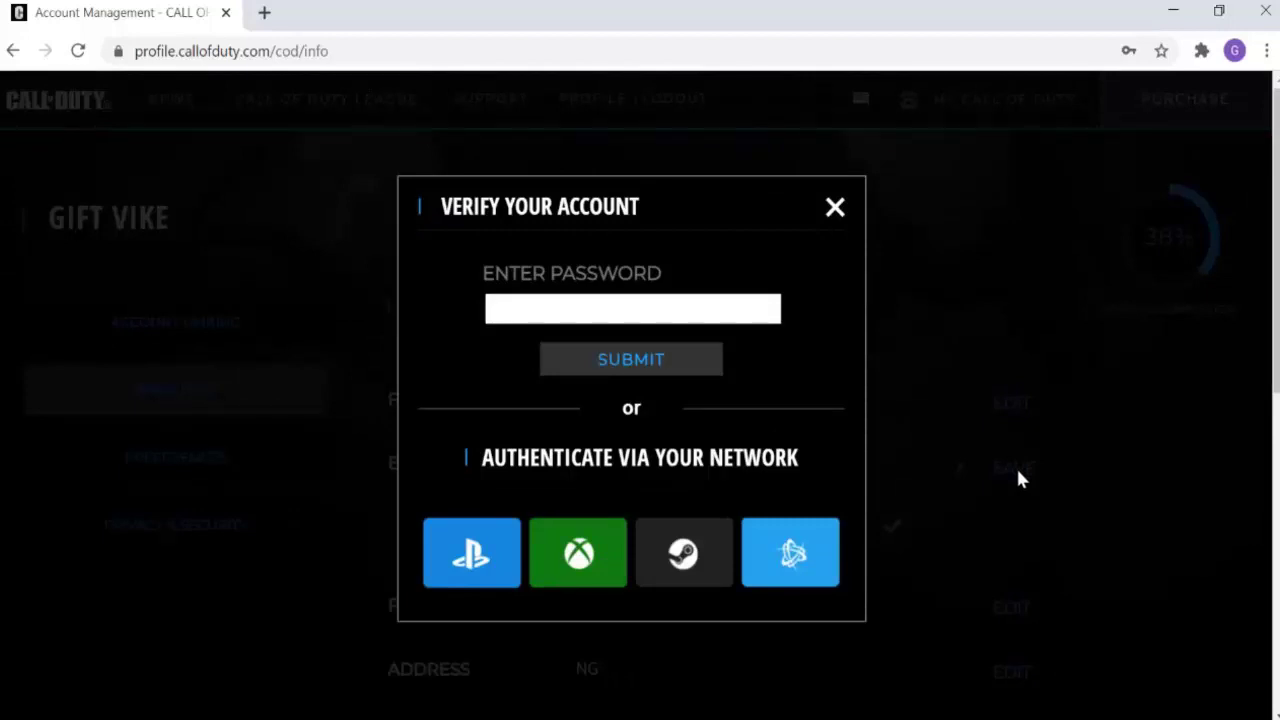
Step: Confirm the e-mail change by submitting the saved account password in Verify Your Account
click(505, 305)
click(615, 364)
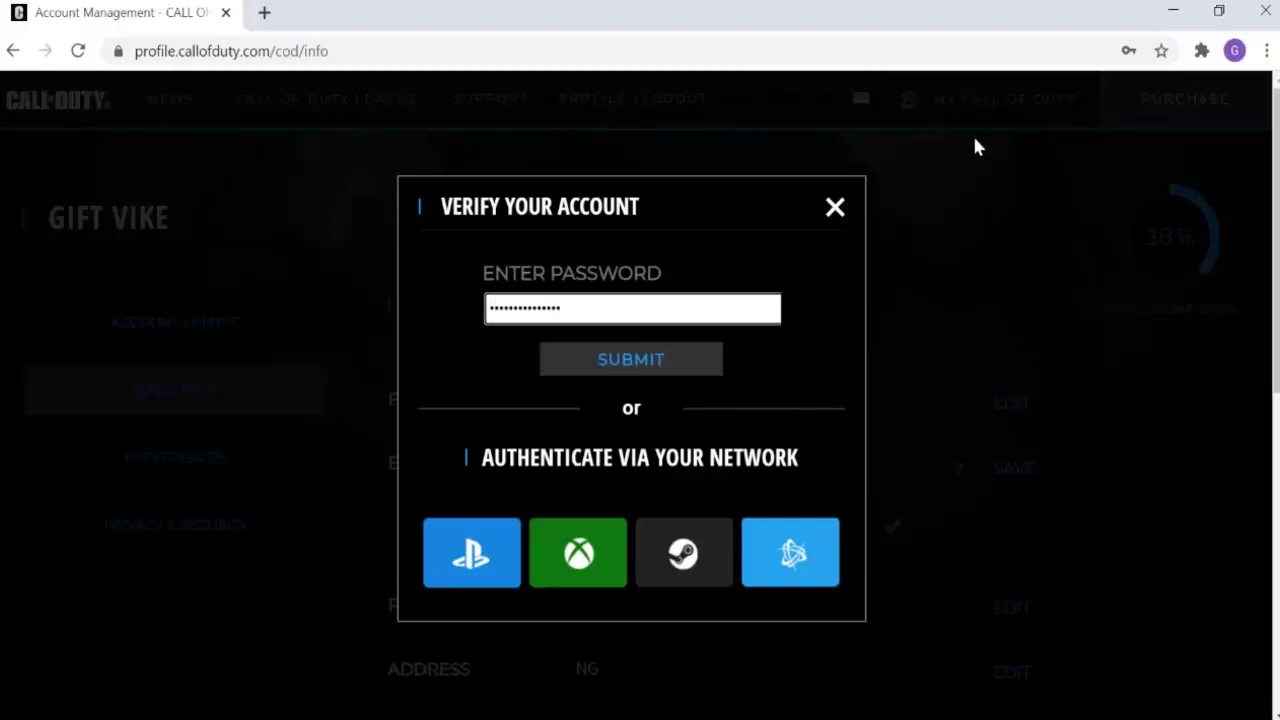
click(661, 373)
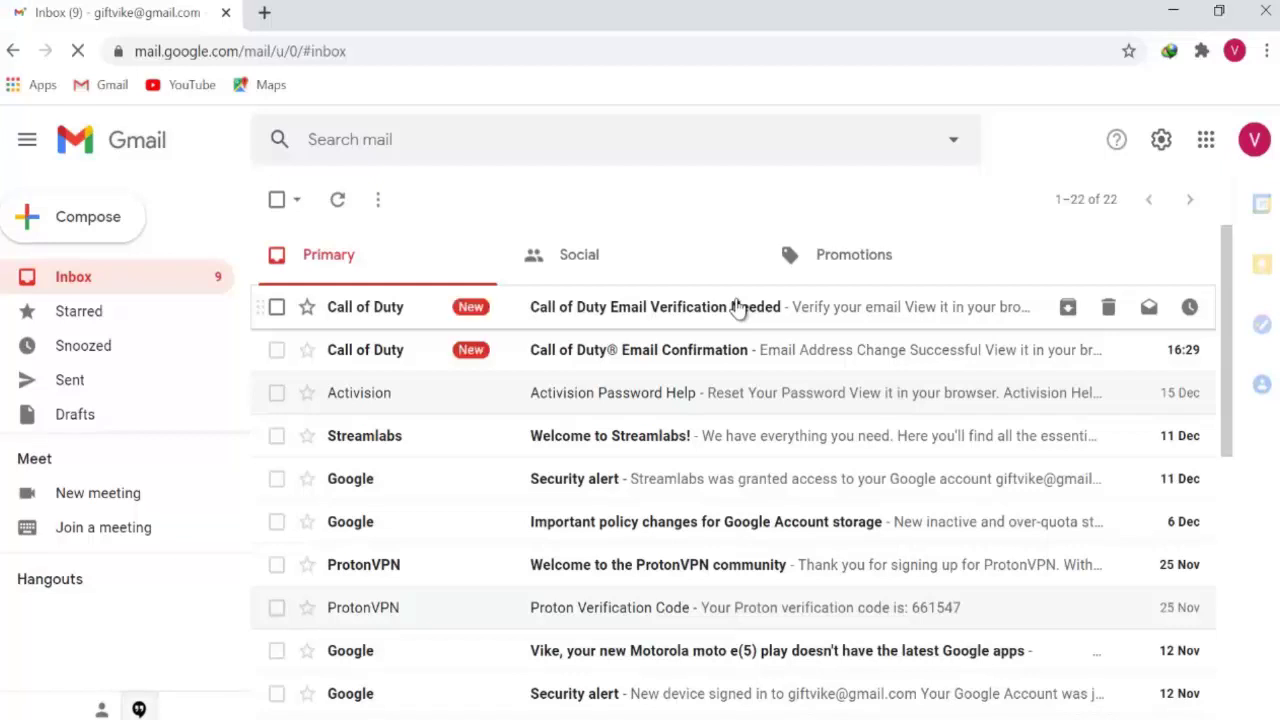
Step: Open the Email Verification Needed message and follow its VERIFY YOUR EMAIL ADDRESS link
click(736, 307)
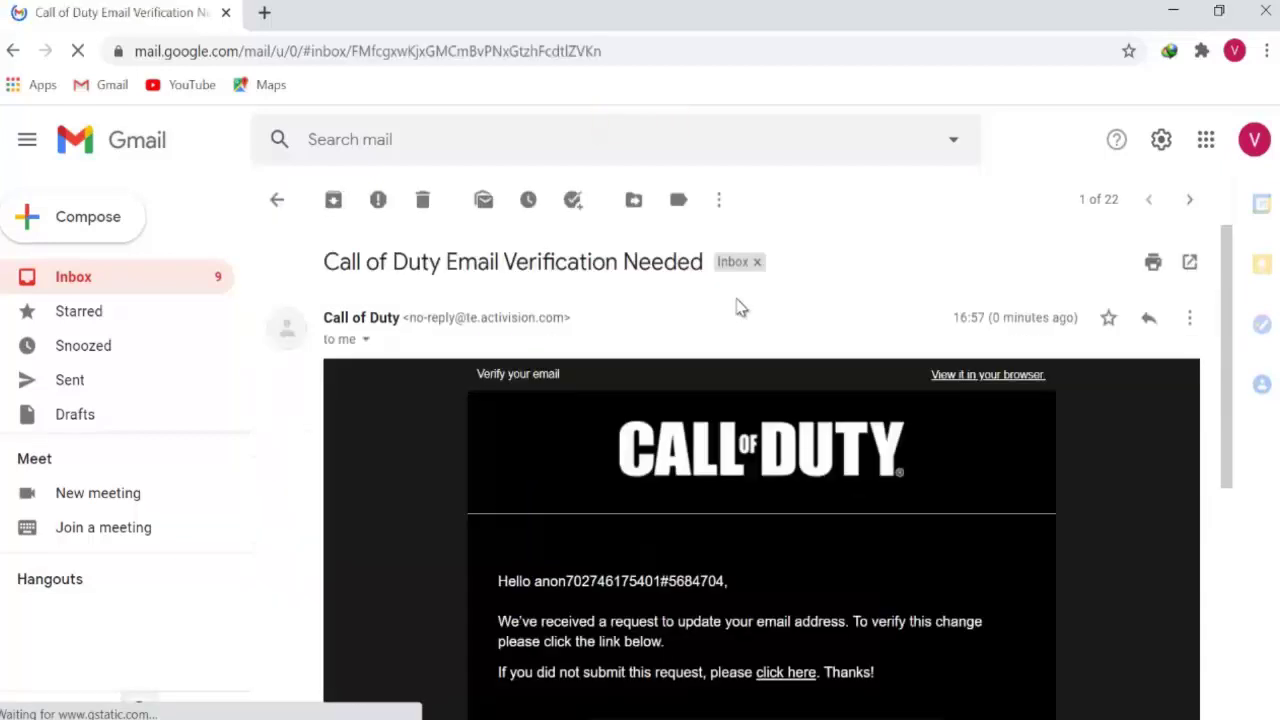
scroll(900, 465, down, 1)
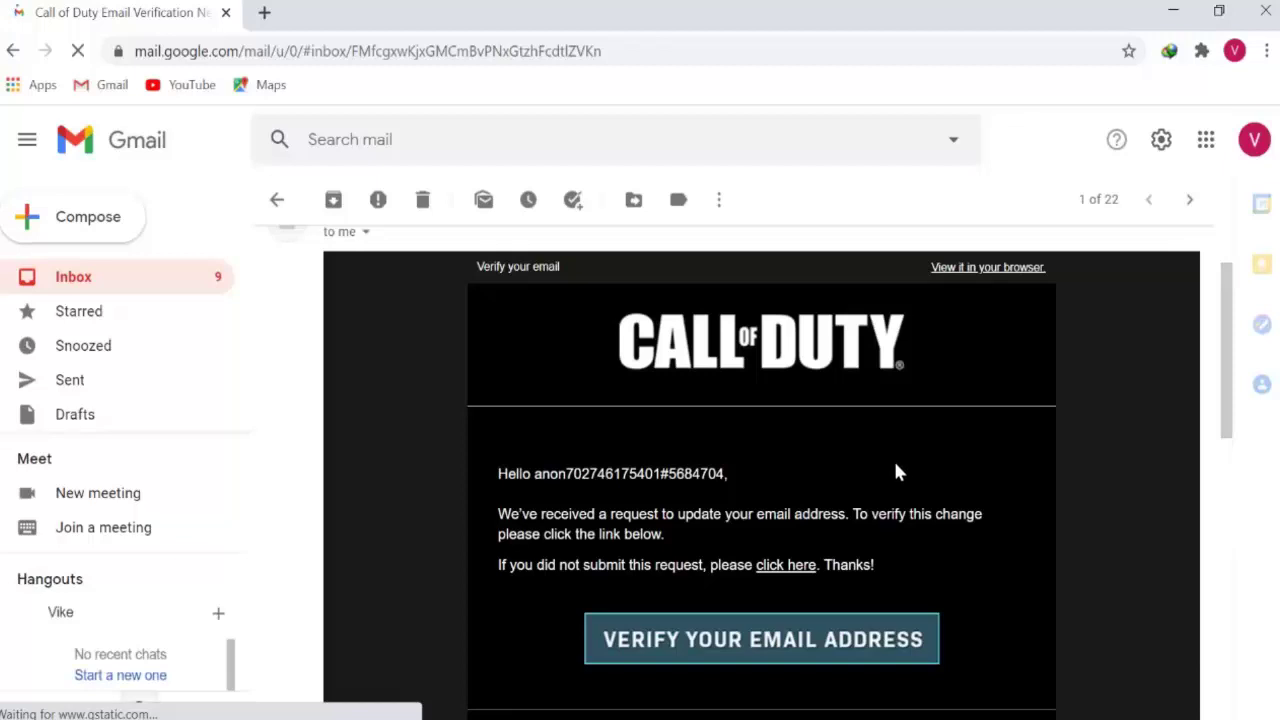
click(818, 651)
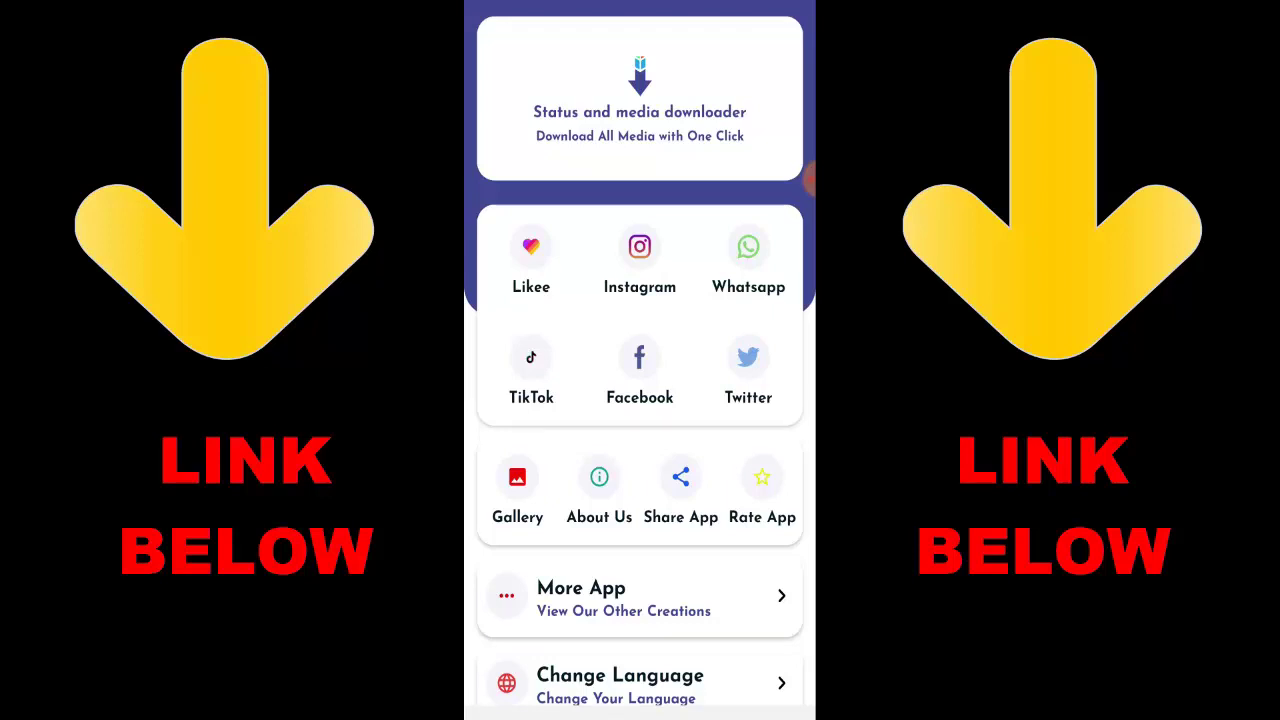
Step: Start an Instagram post download, then return to the app's home screen
click(640, 260)
click(562, 321)
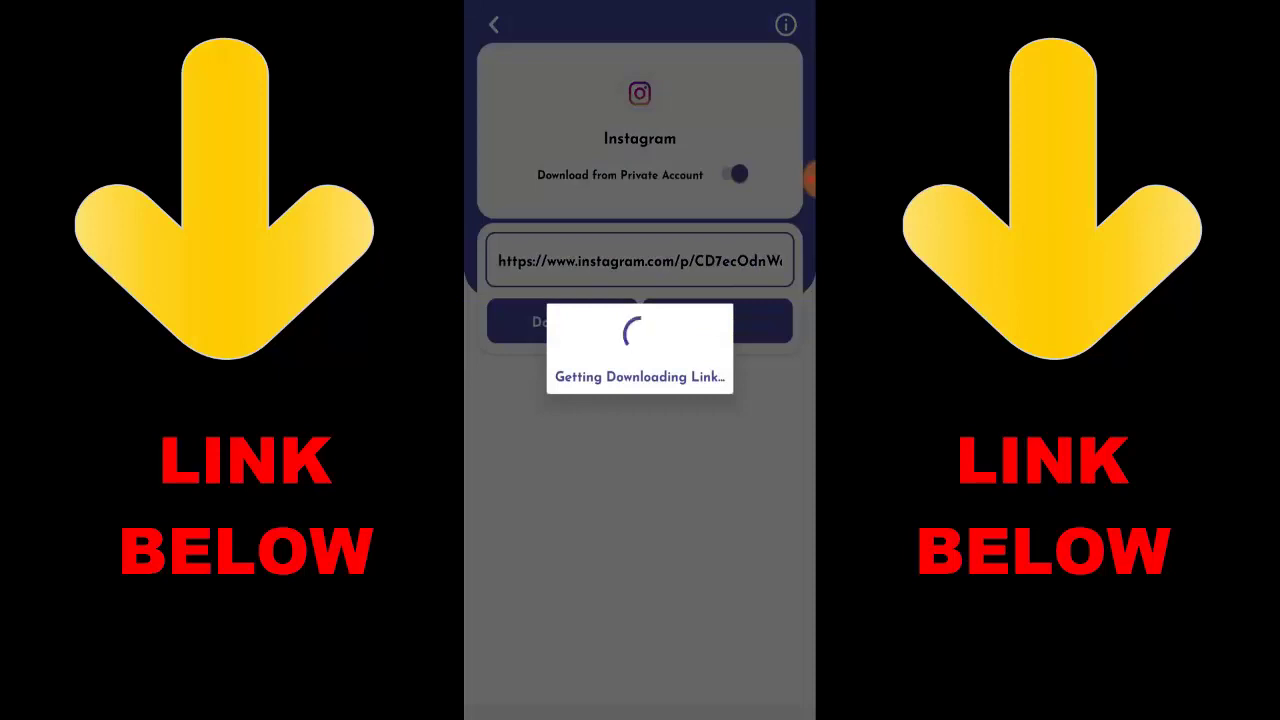
key(Escape)
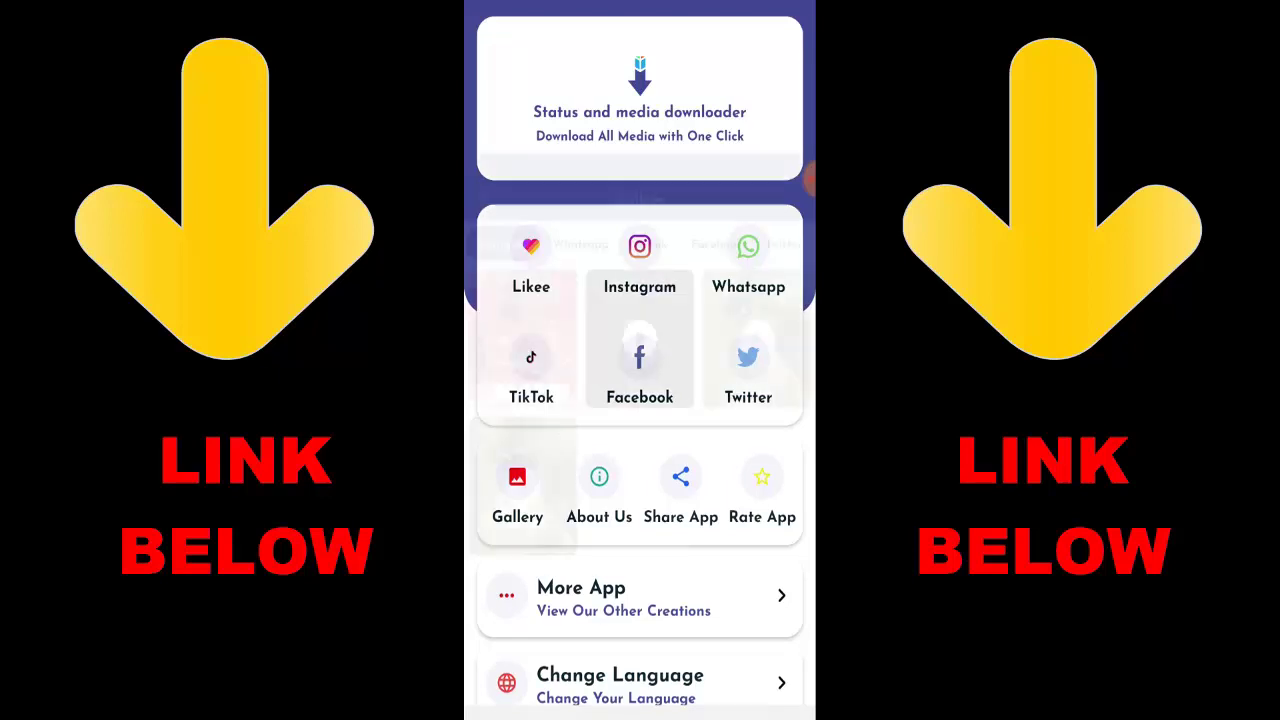
Step: Browse the Gallery tabs: Whatsapp, TikTok, Facebook, Twitter and Likee
click(517, 490)
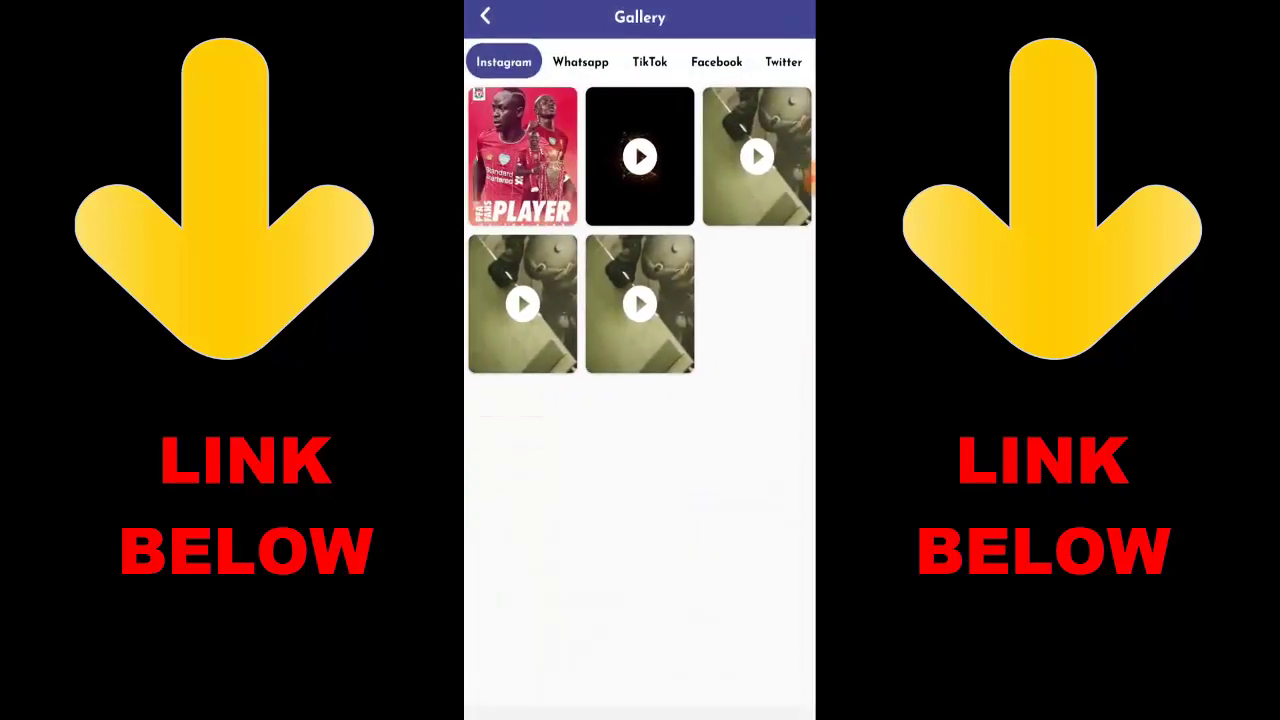
drag(810, 178, 500, 178)
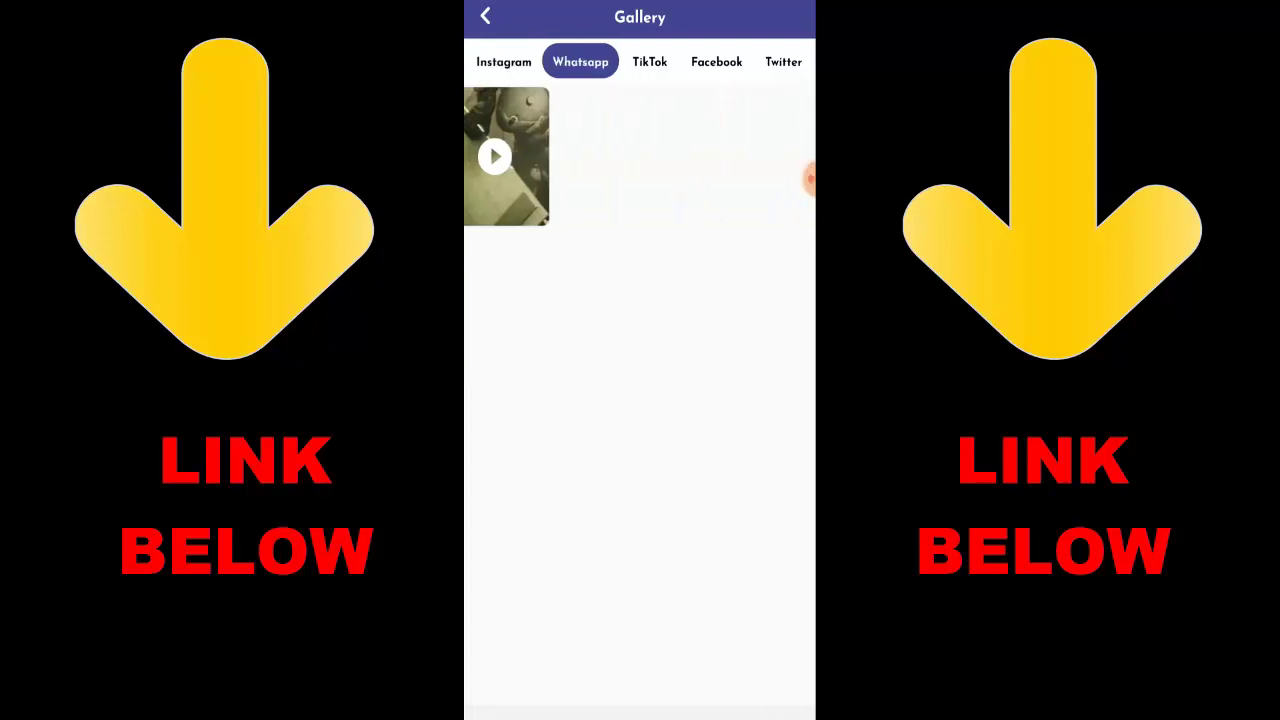
drag(810, 172, 500, 172)
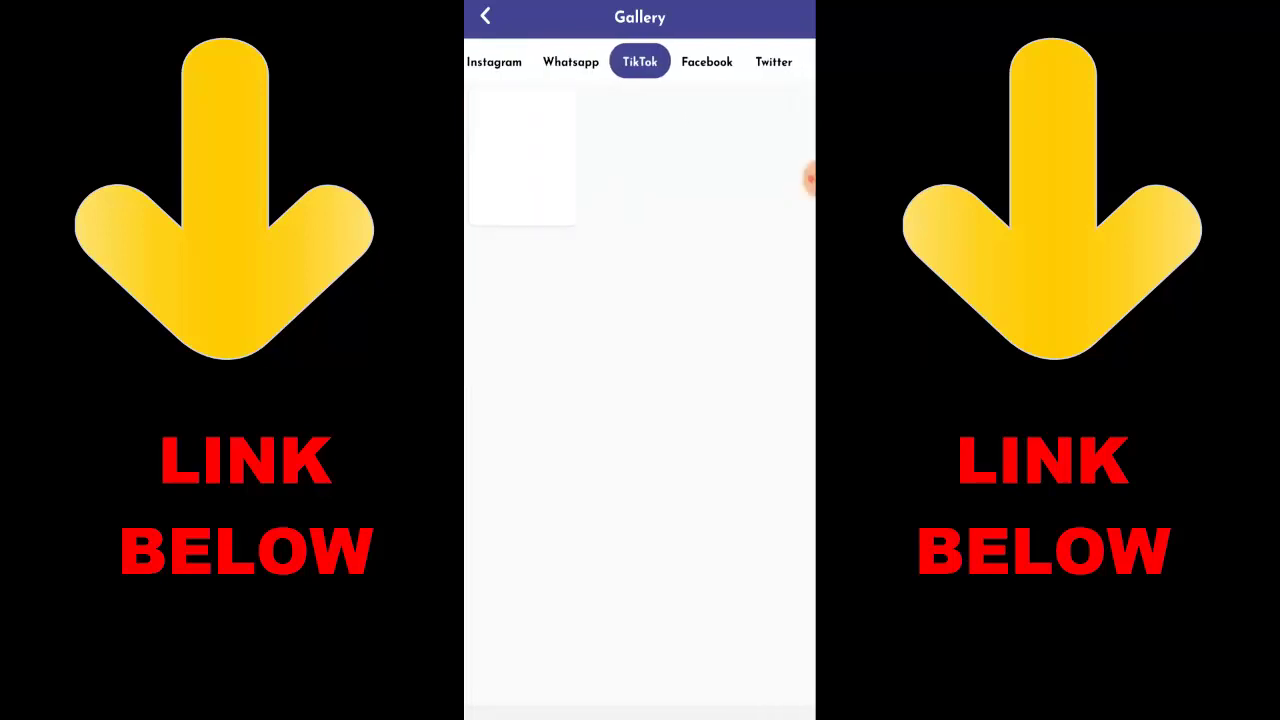
drag(810, 178, 500, 178)
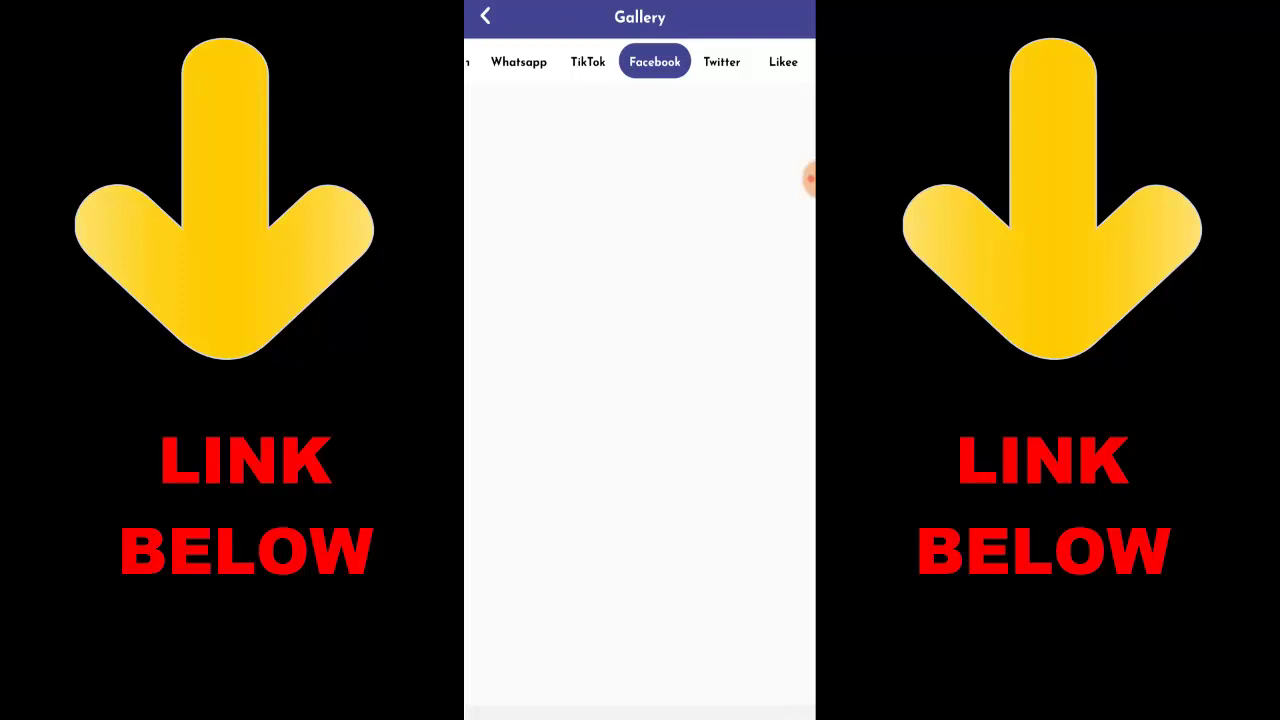
drag(810, 178, 500, 178)
drag(810, 178, 500, 178)
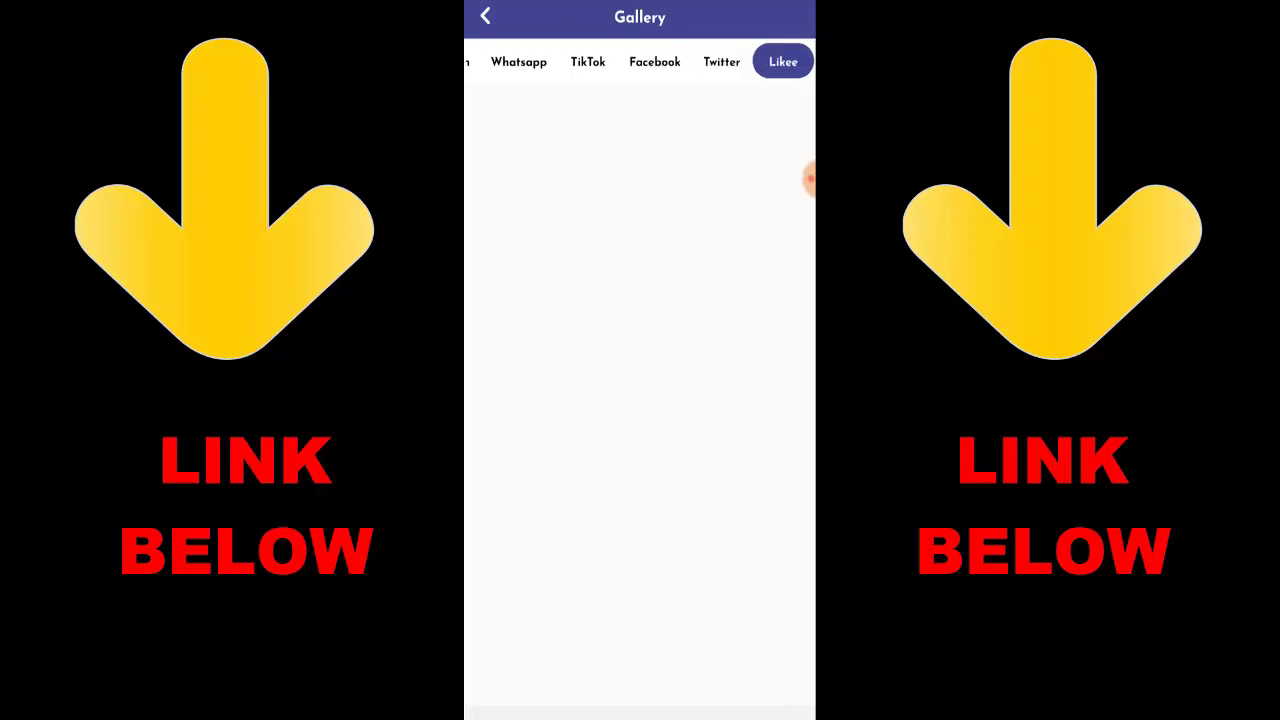